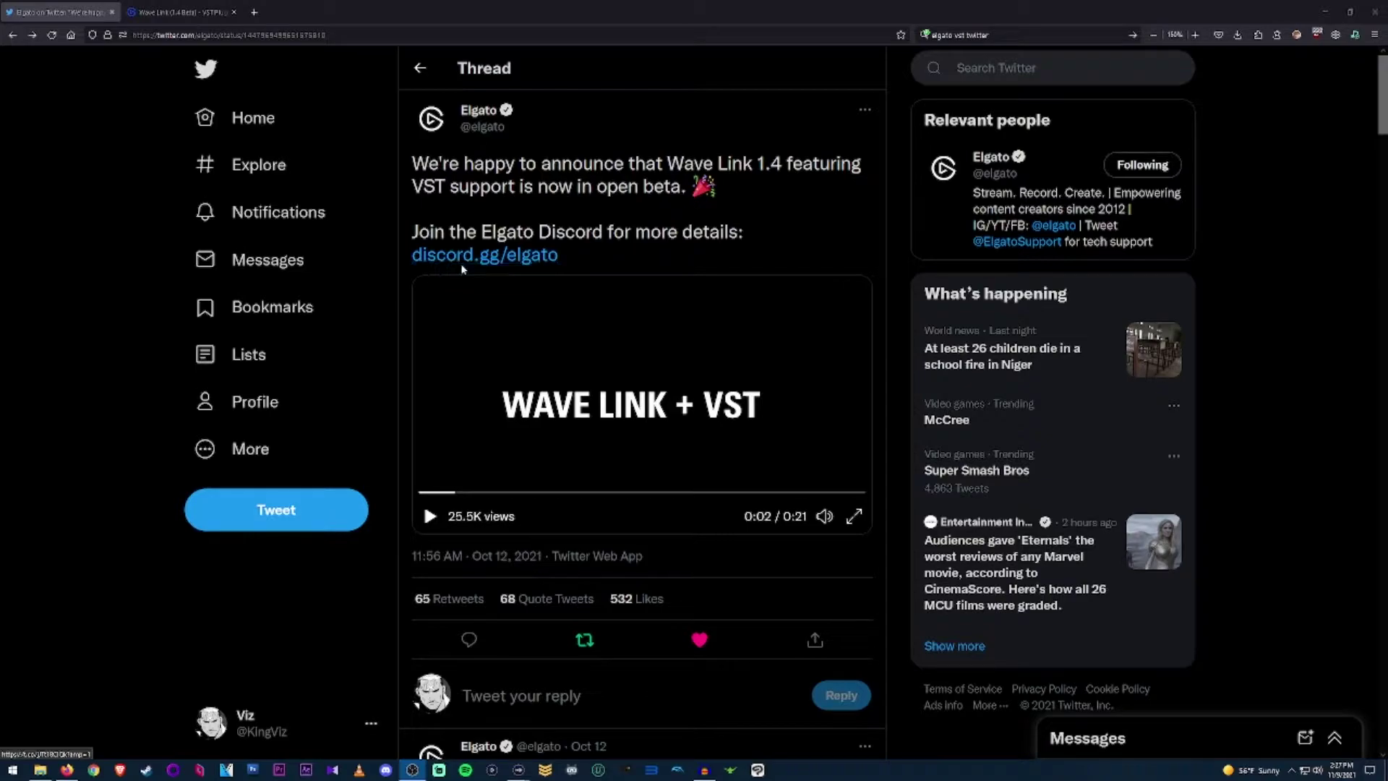
Open the Wave Link (1.4 Beta) VST plugins help article and go to its Register VSTs instructions.
left_click(192, 5)
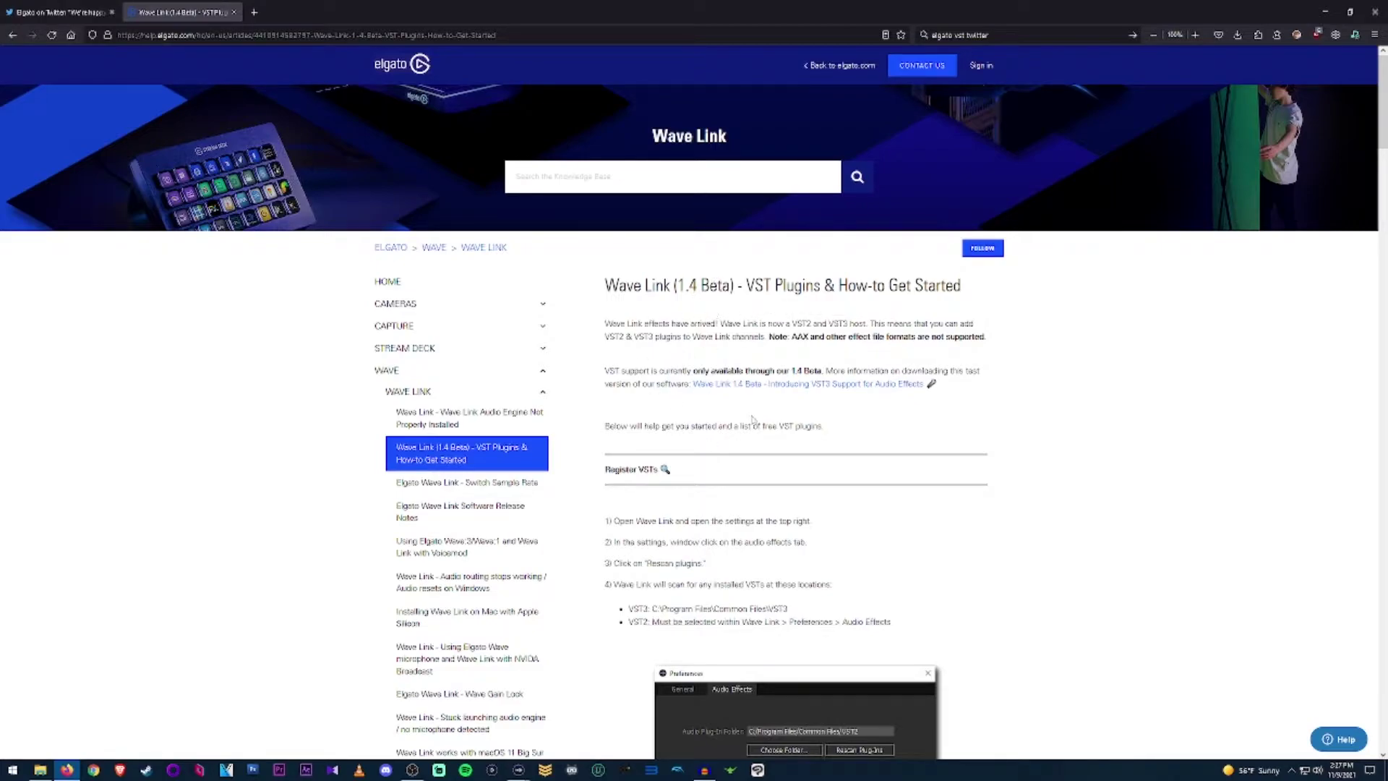
scroll(905, 469, "down", 2)
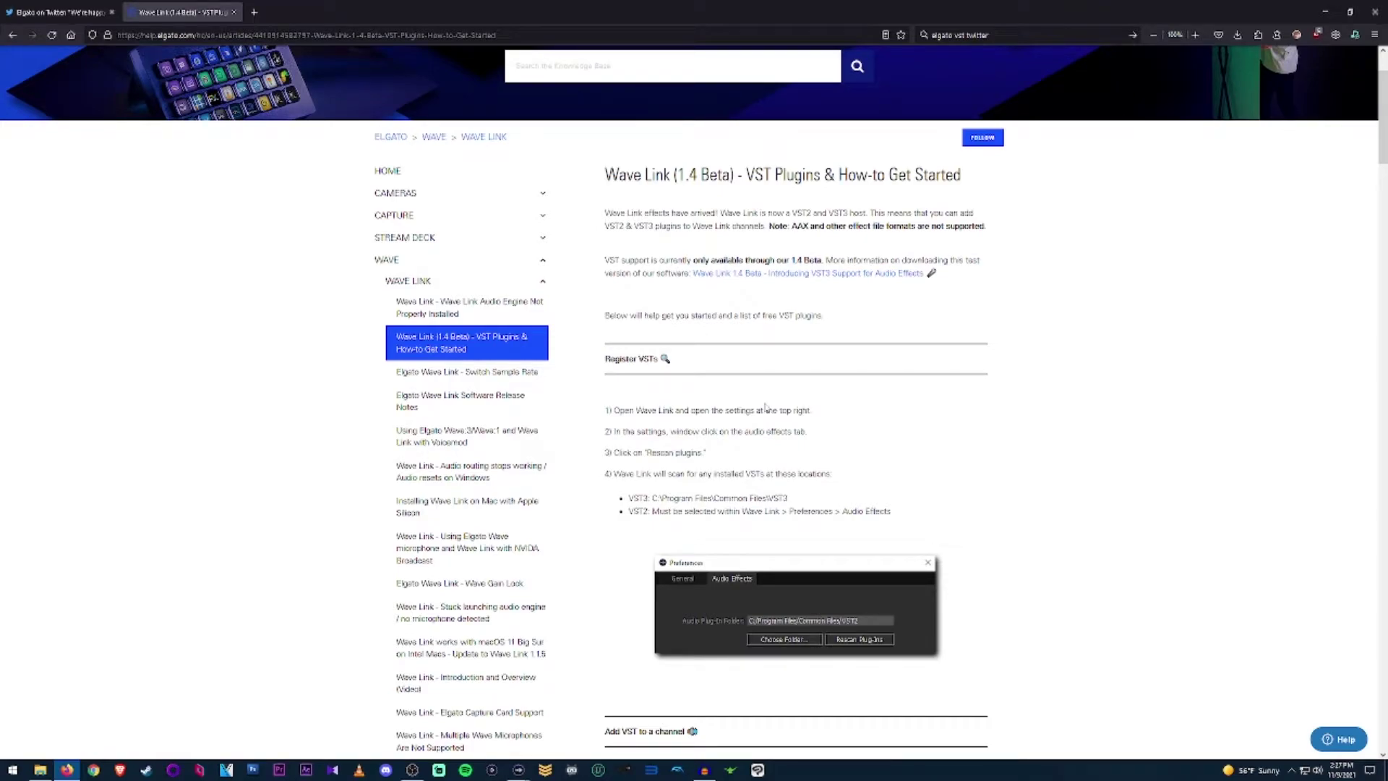
scroll(764, 409, "down", 2)
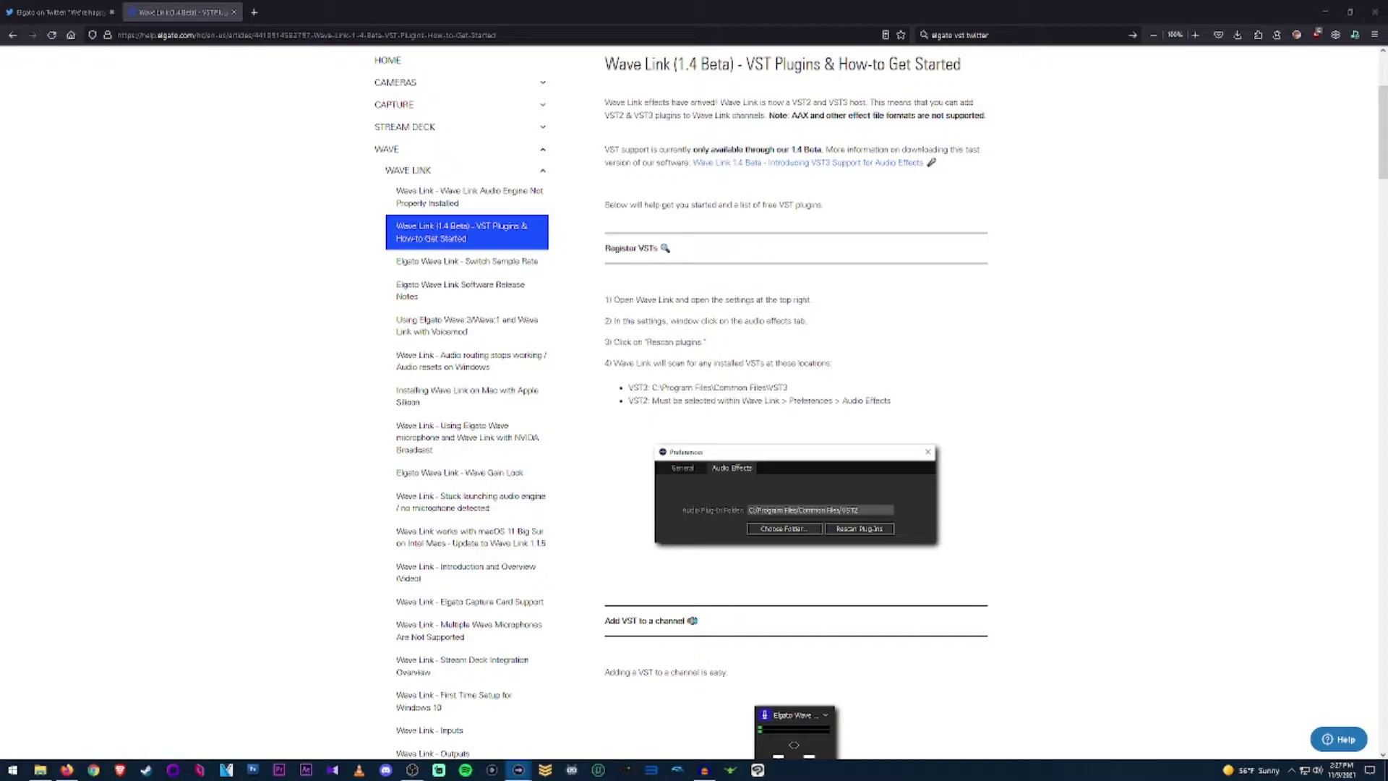
Switch to Wave Link and show its Audio Effects preferences beside the Register VSTs instructions in the help article.
left_click(518, 769)
left_click_drag(1385, 136, 360, 227)
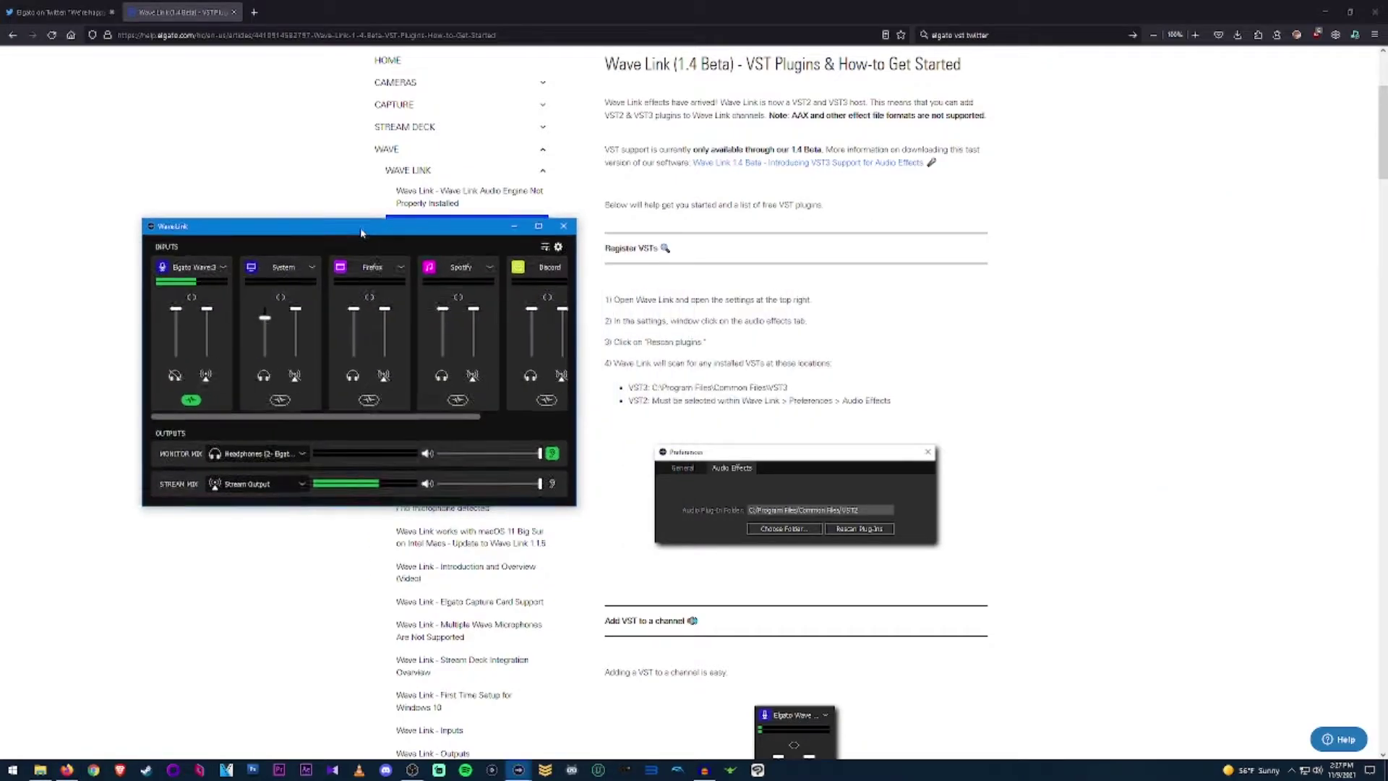
left_click(559, 247)
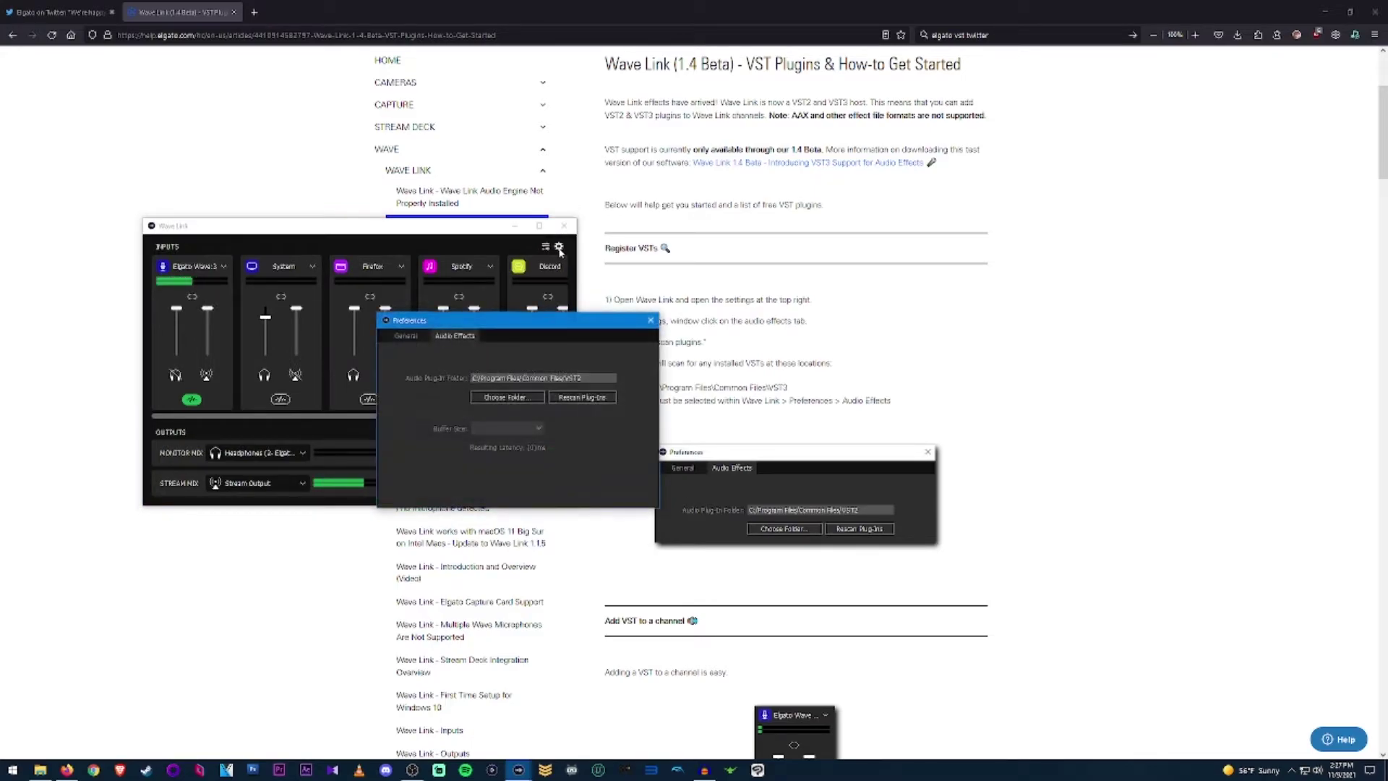
left_click(407, 336)
left_click(455, 337)
left_click_drag(563, 326, 493, 317)
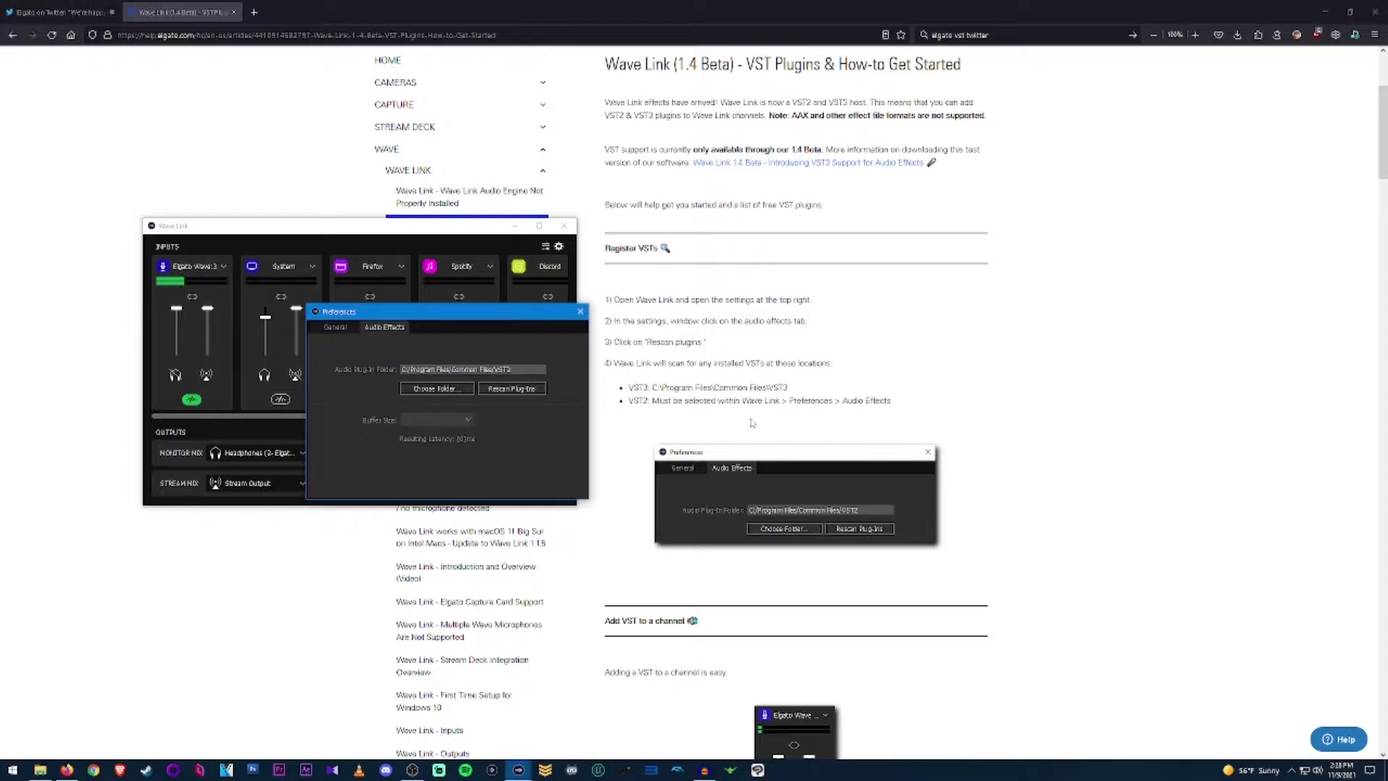
scroll(752, 422, "down", 5)
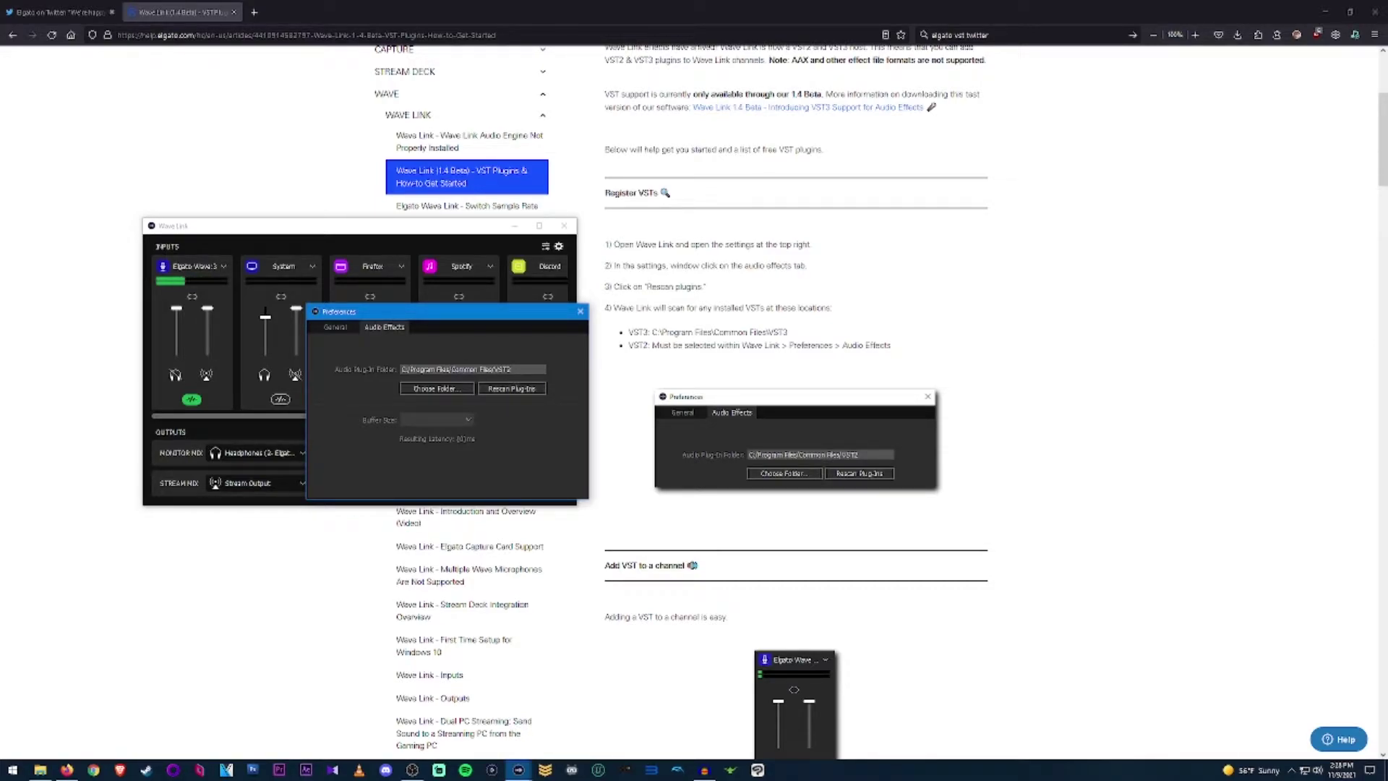
Switch to File Explorer, show the Common Files folder and select its VST2 and VST3 folders.
left_click(40, 769)
left_click_drag(372, 182, 257, 198)
left_click(222, 414)
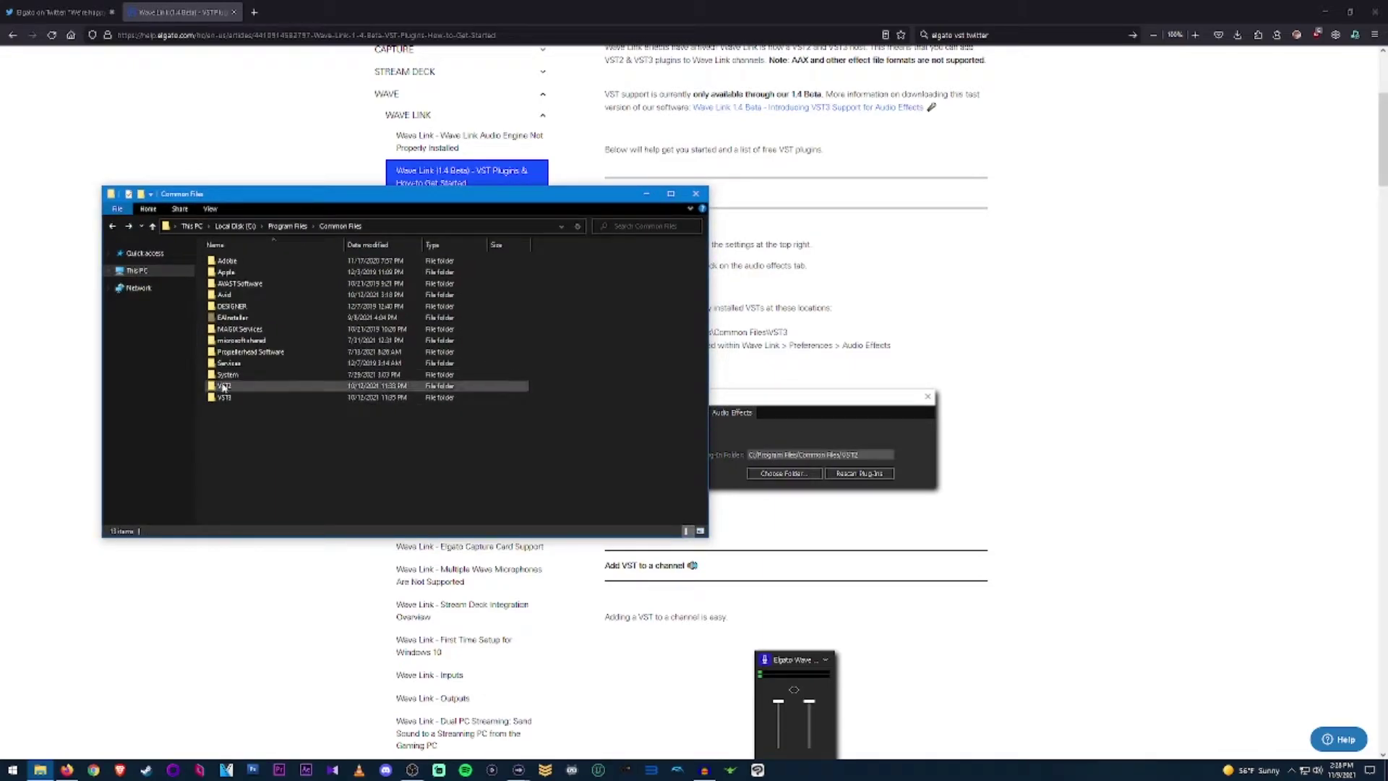
left_click(223, 388)
left_click(225, 398, "shift")
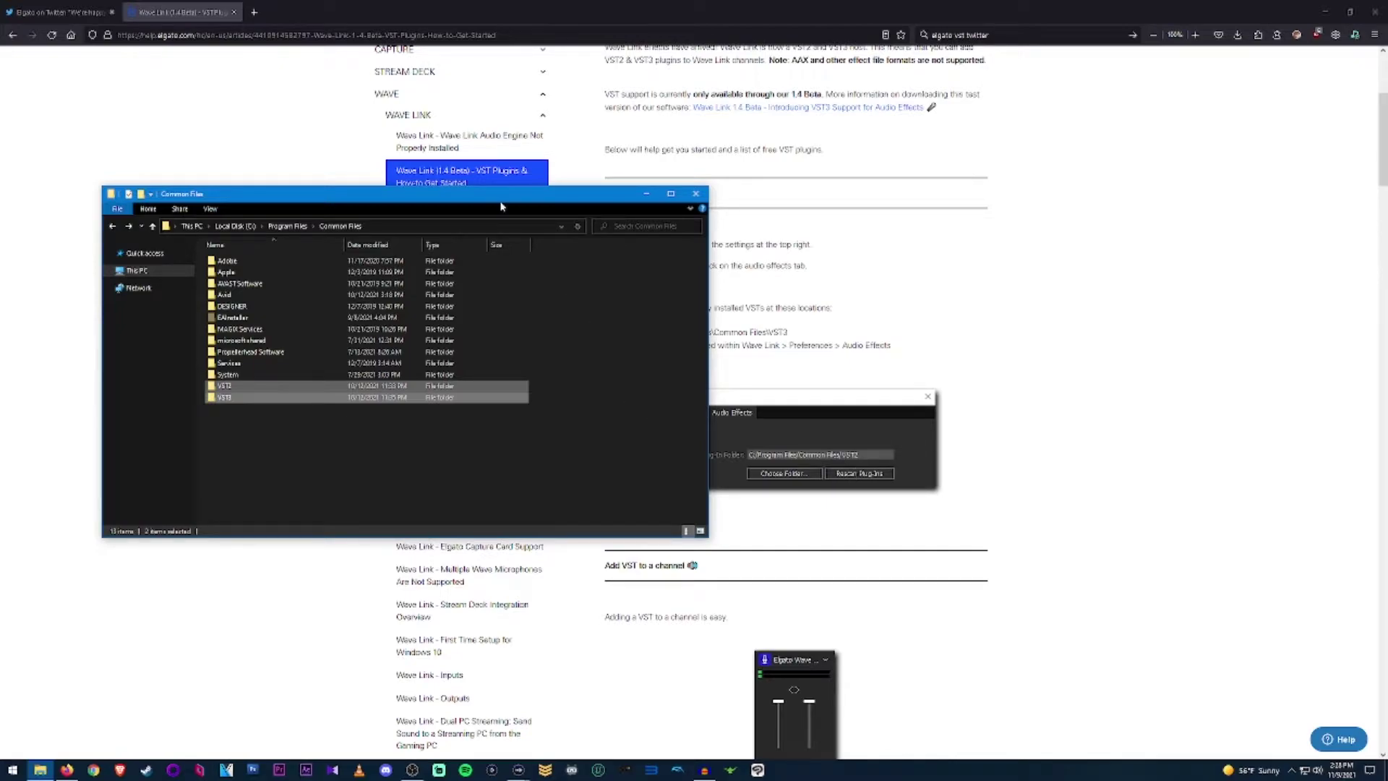
left_click_drag(504, 206, 1156, 326)
key("alt+F4")
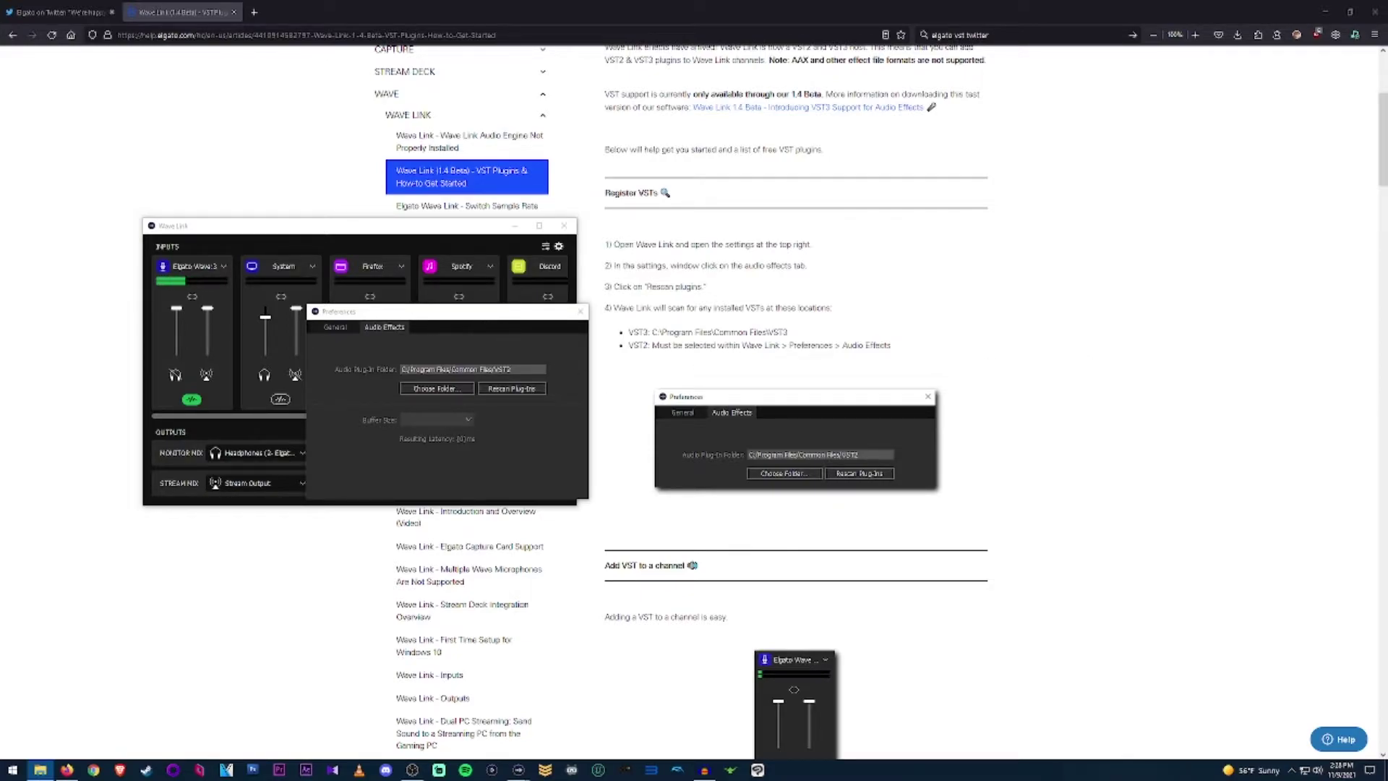
Bring back the Common Files window and examine the VST2 folder, including its T-De-Esser and TDR VOS SlickEQ subfolders.
left_click(39, 769)
left_click_drag(795, 245, 360, 221)
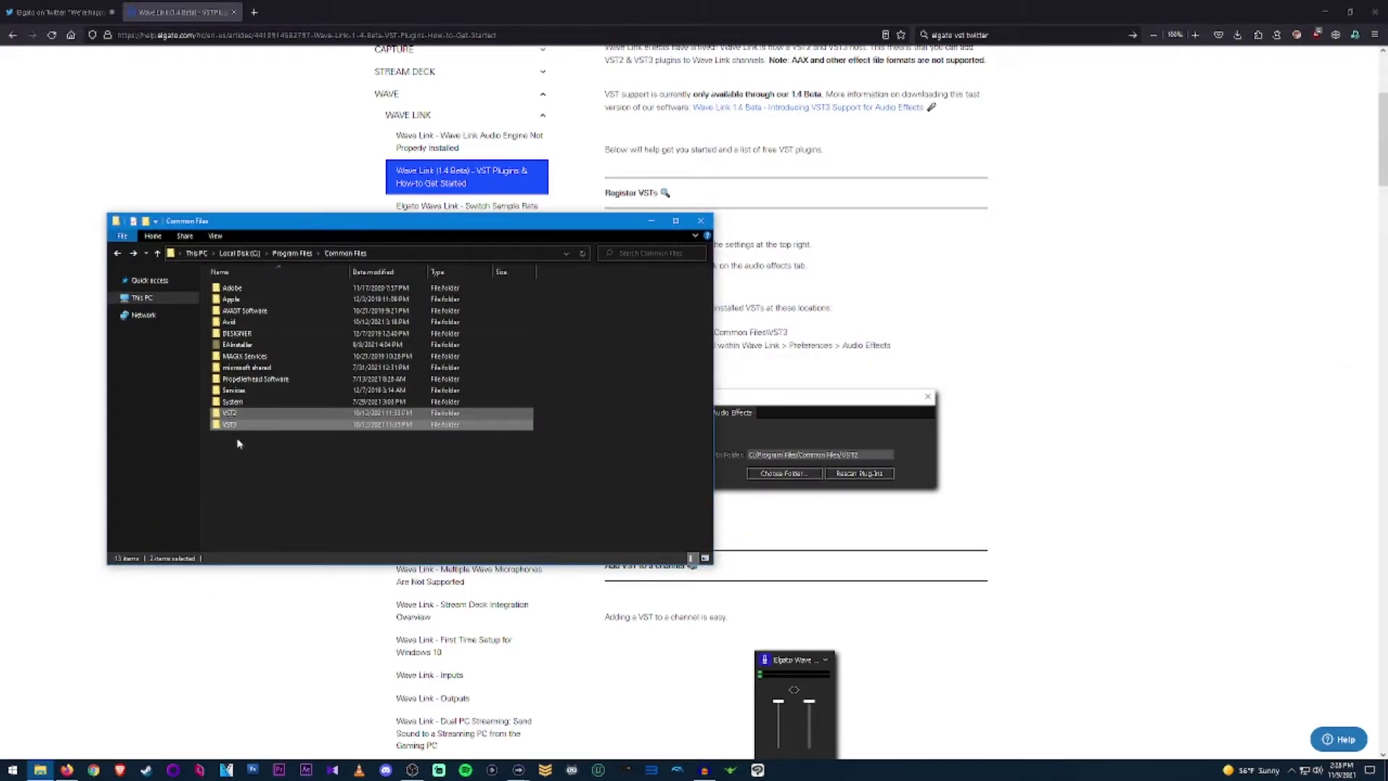
double_click(230, 413)
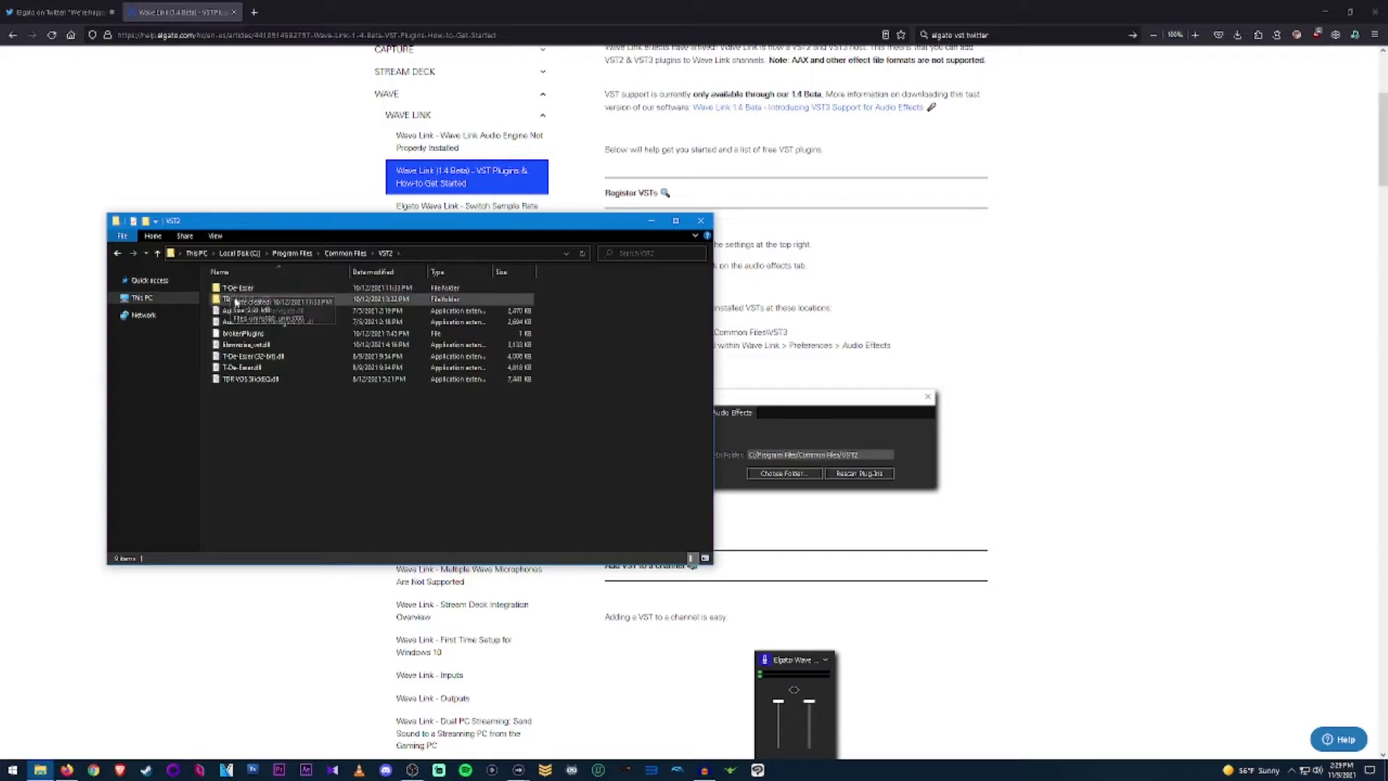
double_click(231, 289)
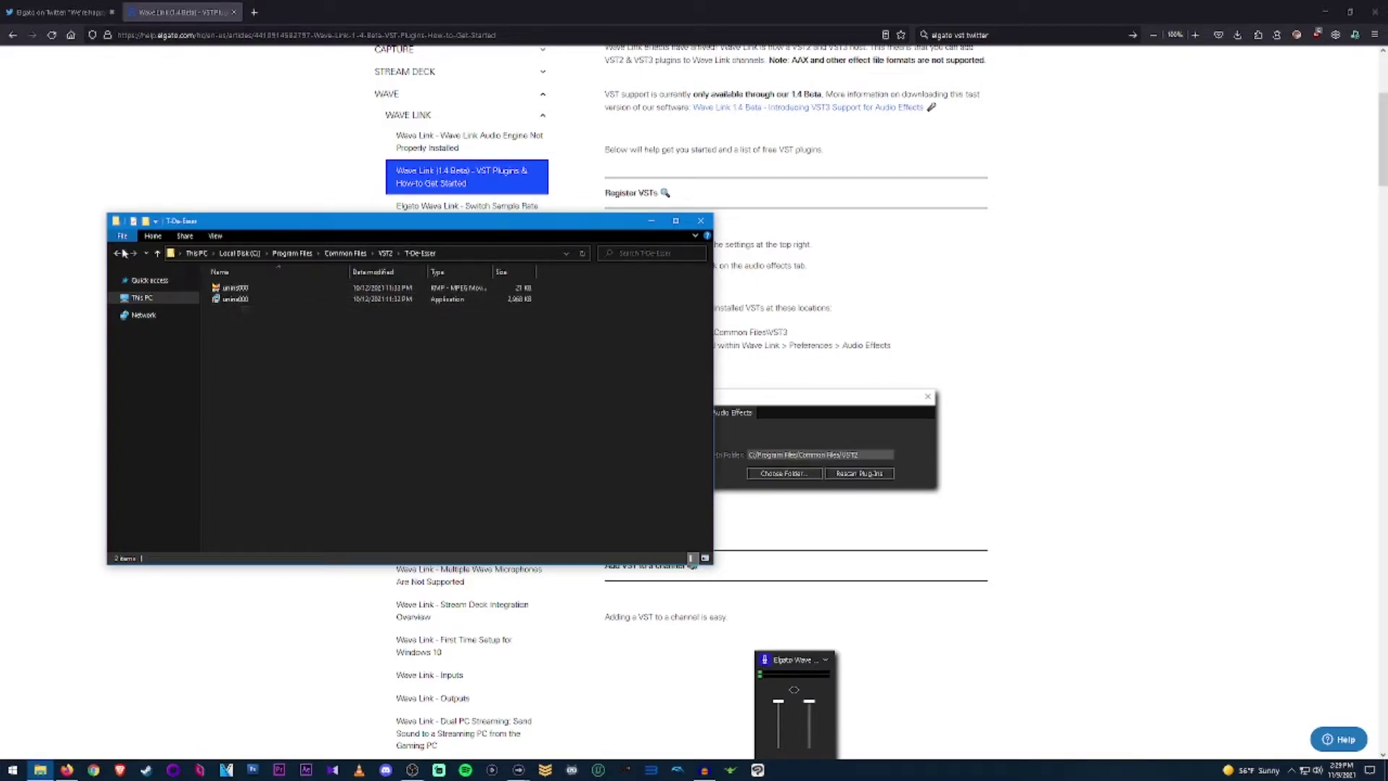
key("alt+Left")
double_click(231, 299)
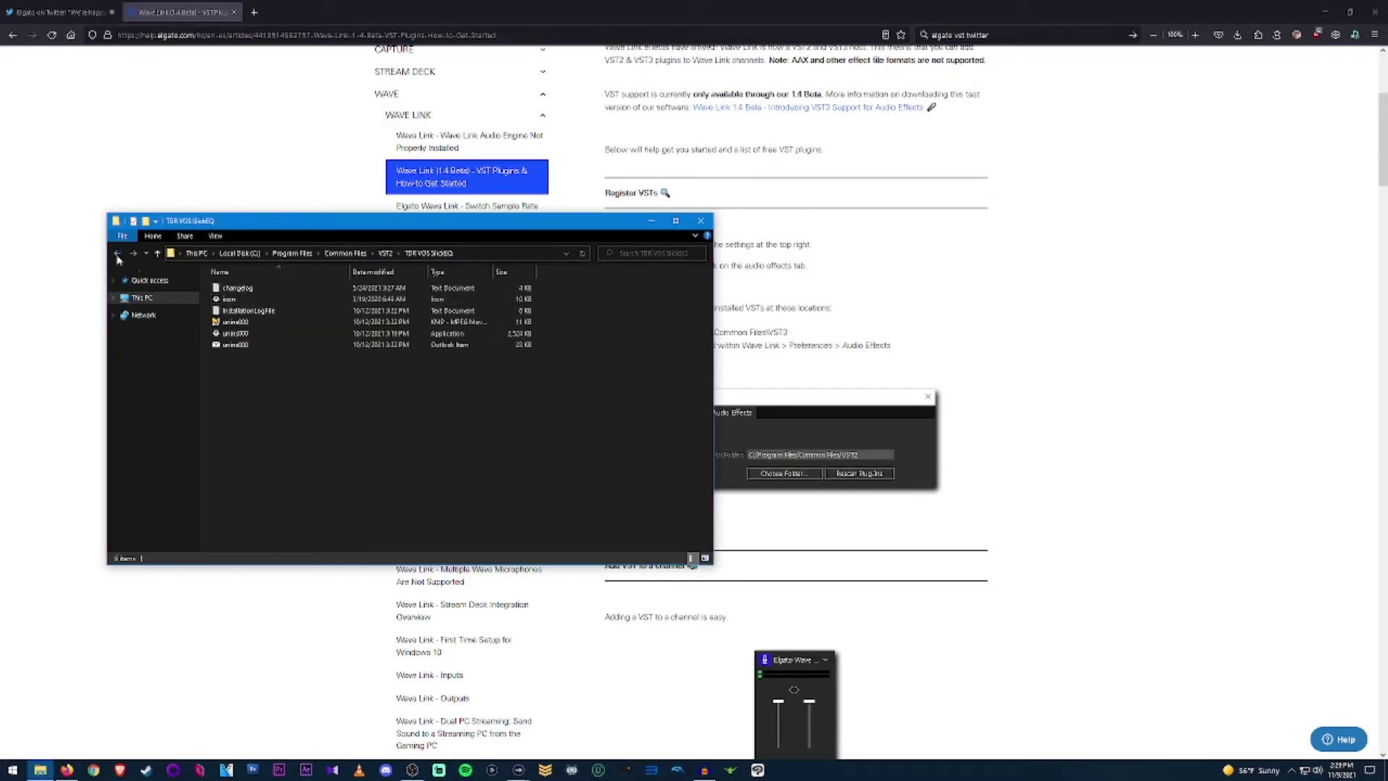
left_click(117, 253)
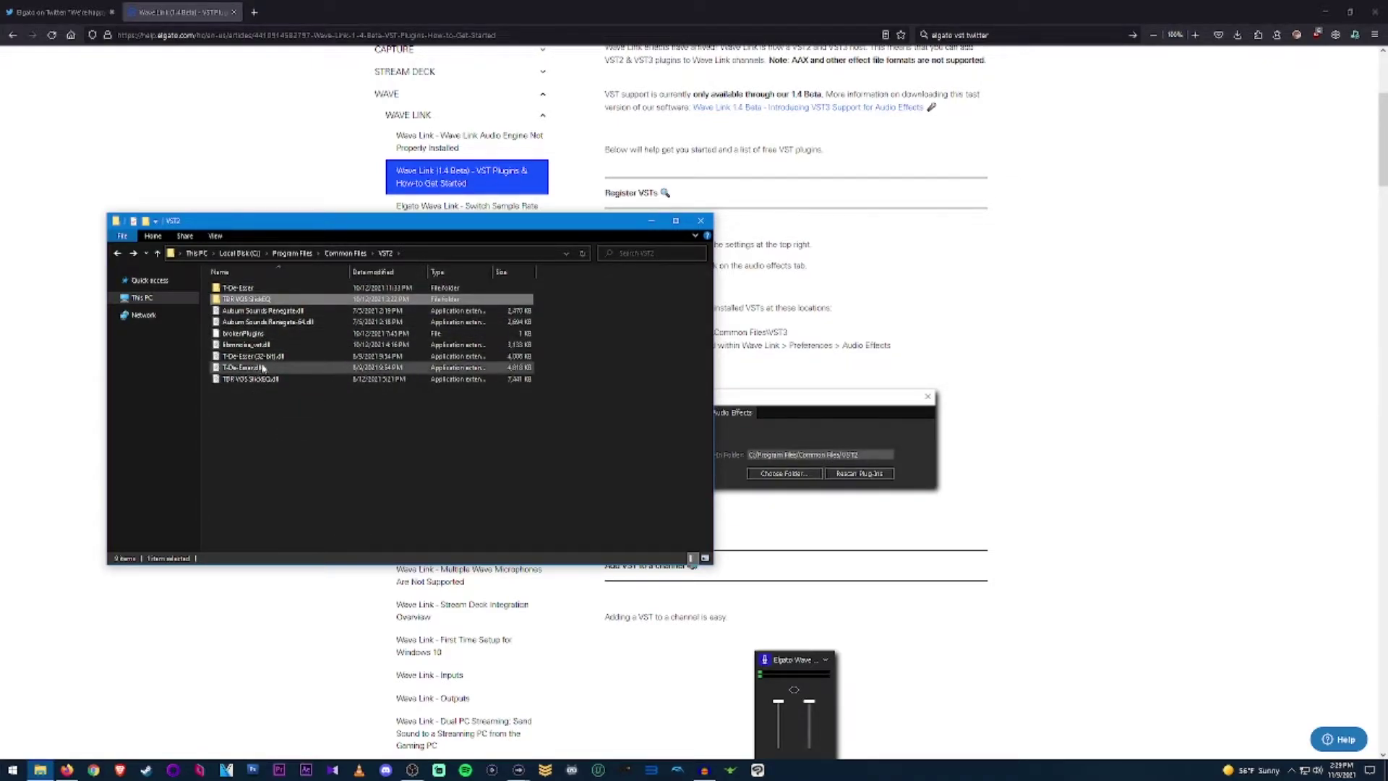
Examine the contents of the VST3 folder, return to Common Files and move the window clear of Wave Link.
left_click(346, 253)
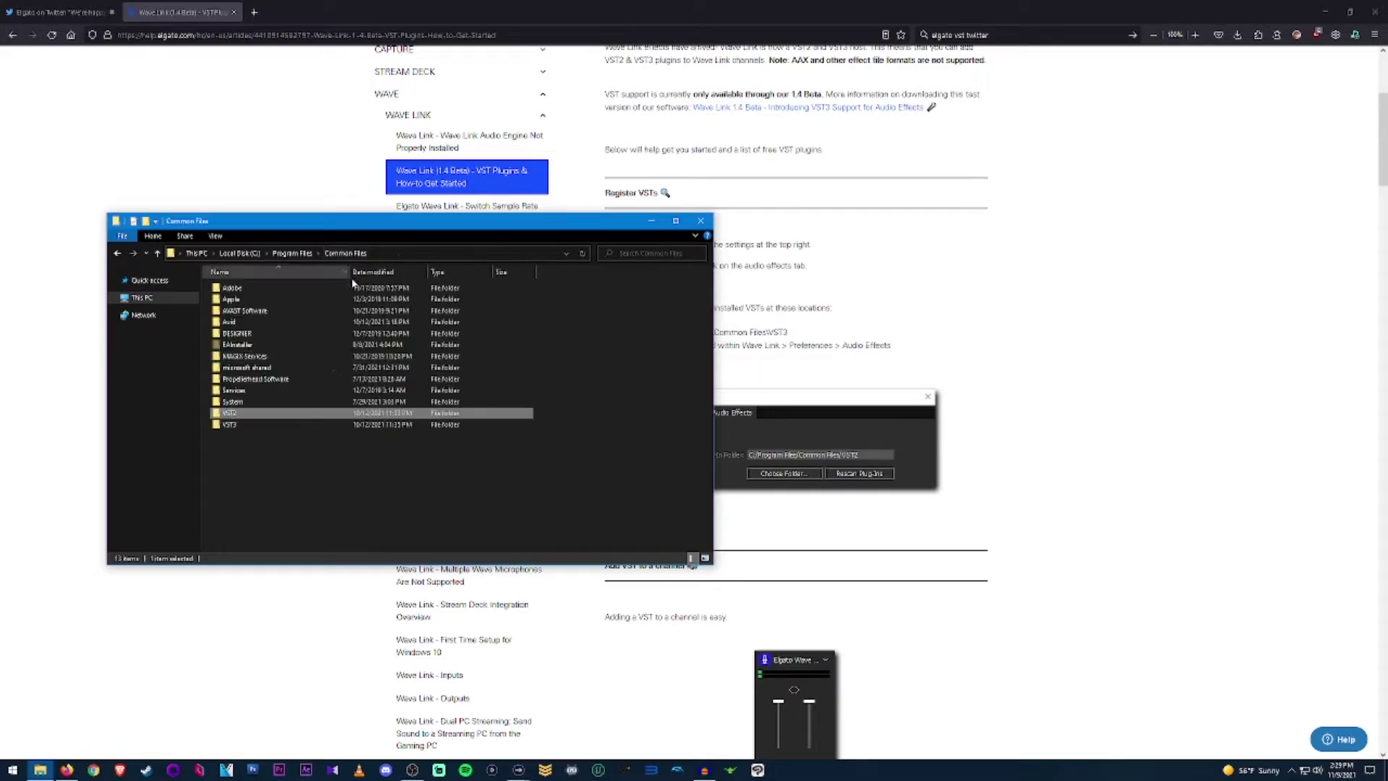
double_click(230, 424)
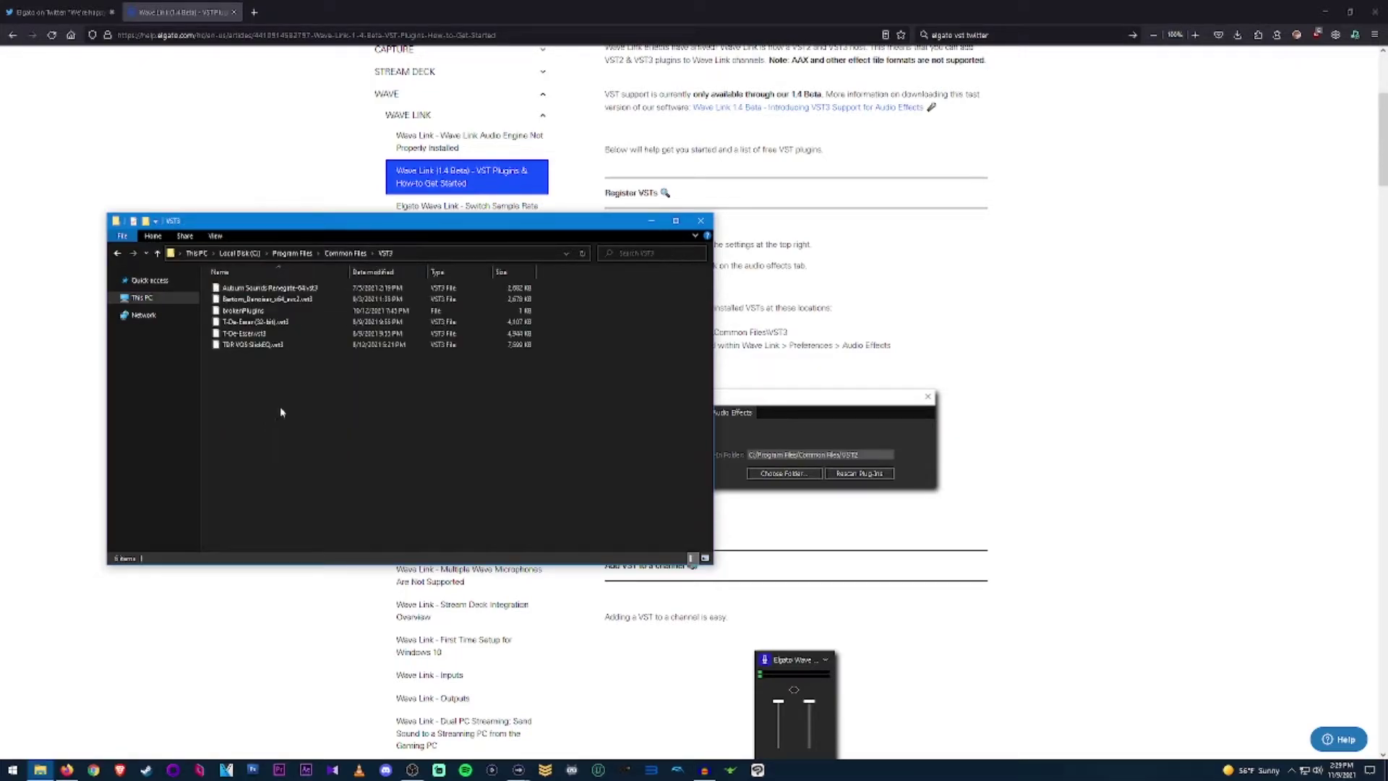
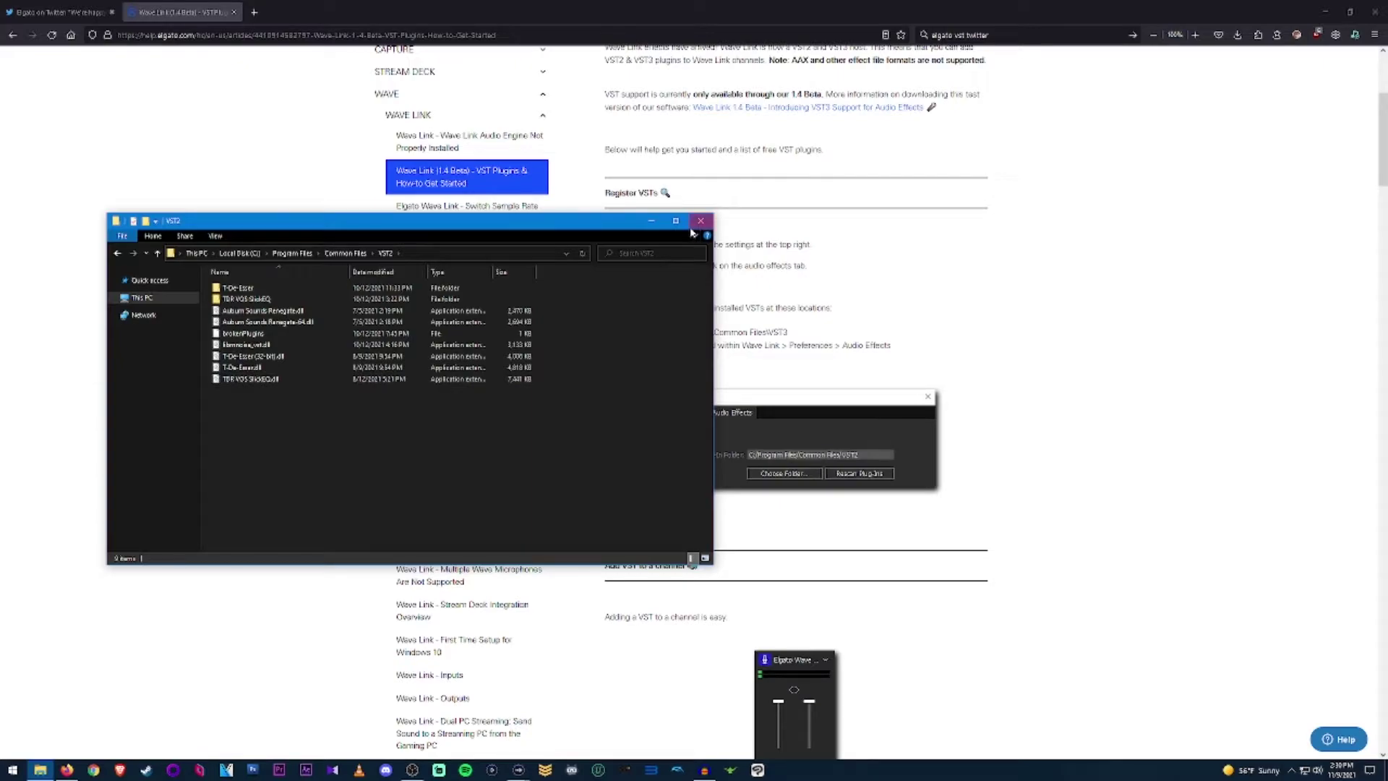
mouse_move(534, 229)
left_mouse_down()
mouse_move(636, 230)
mouse_move(538, 214)
left_mouse_up()
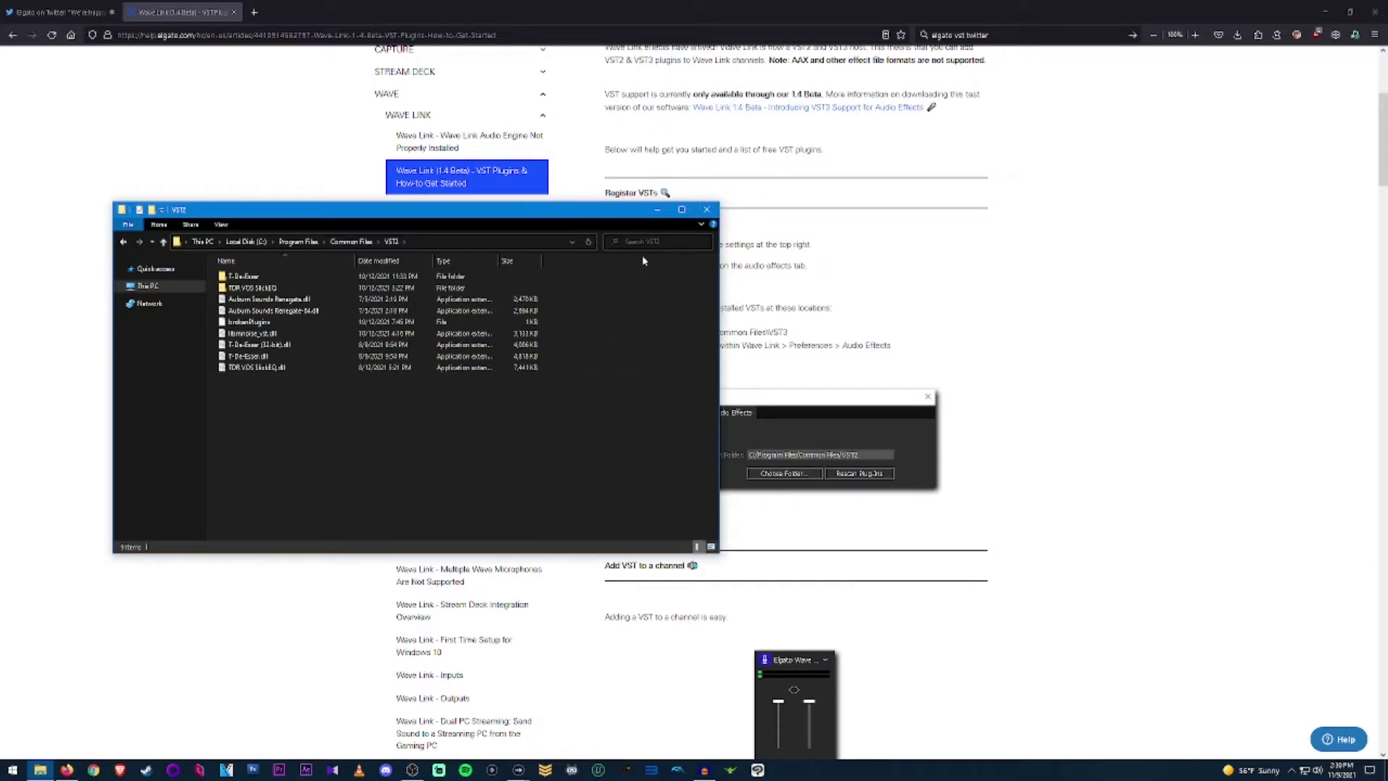
left_click(125, 243)
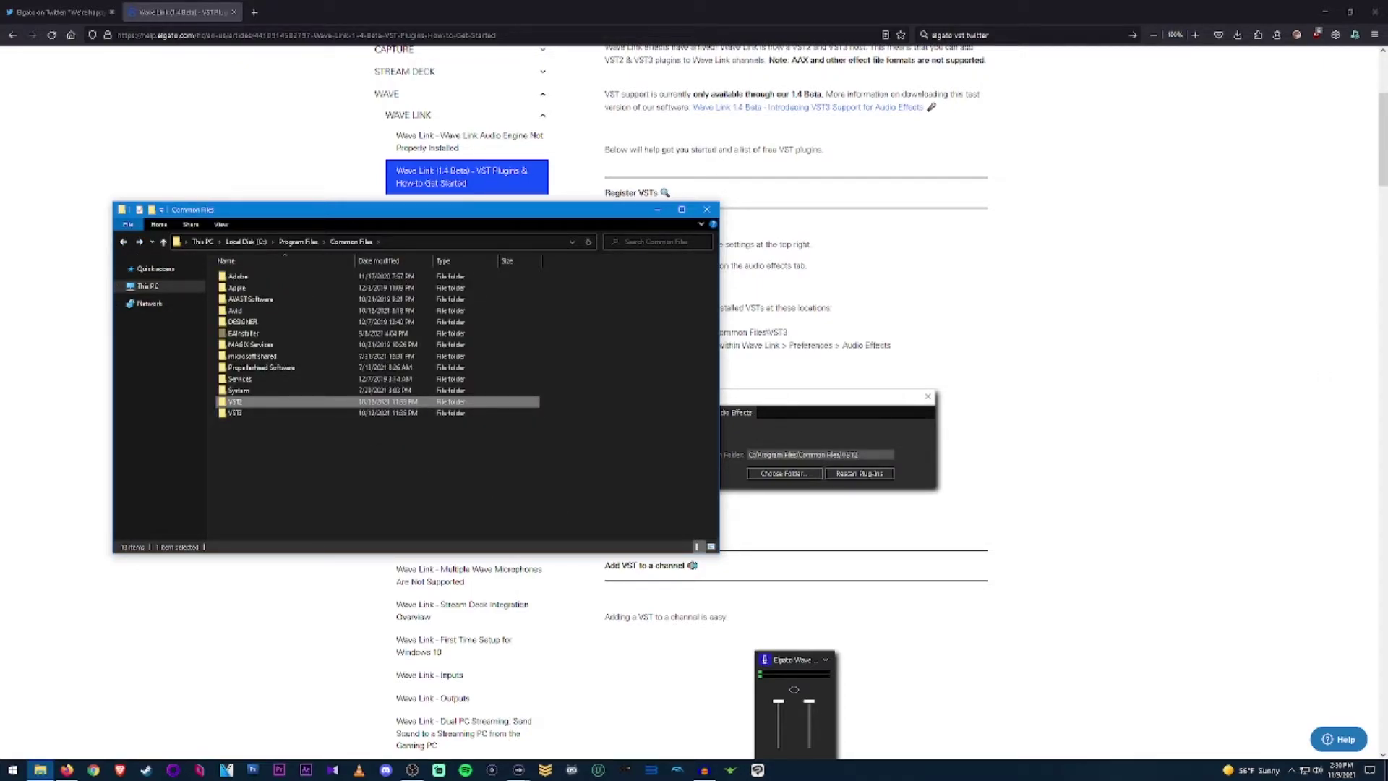
left_click_drag(474, 213, 884, 237)
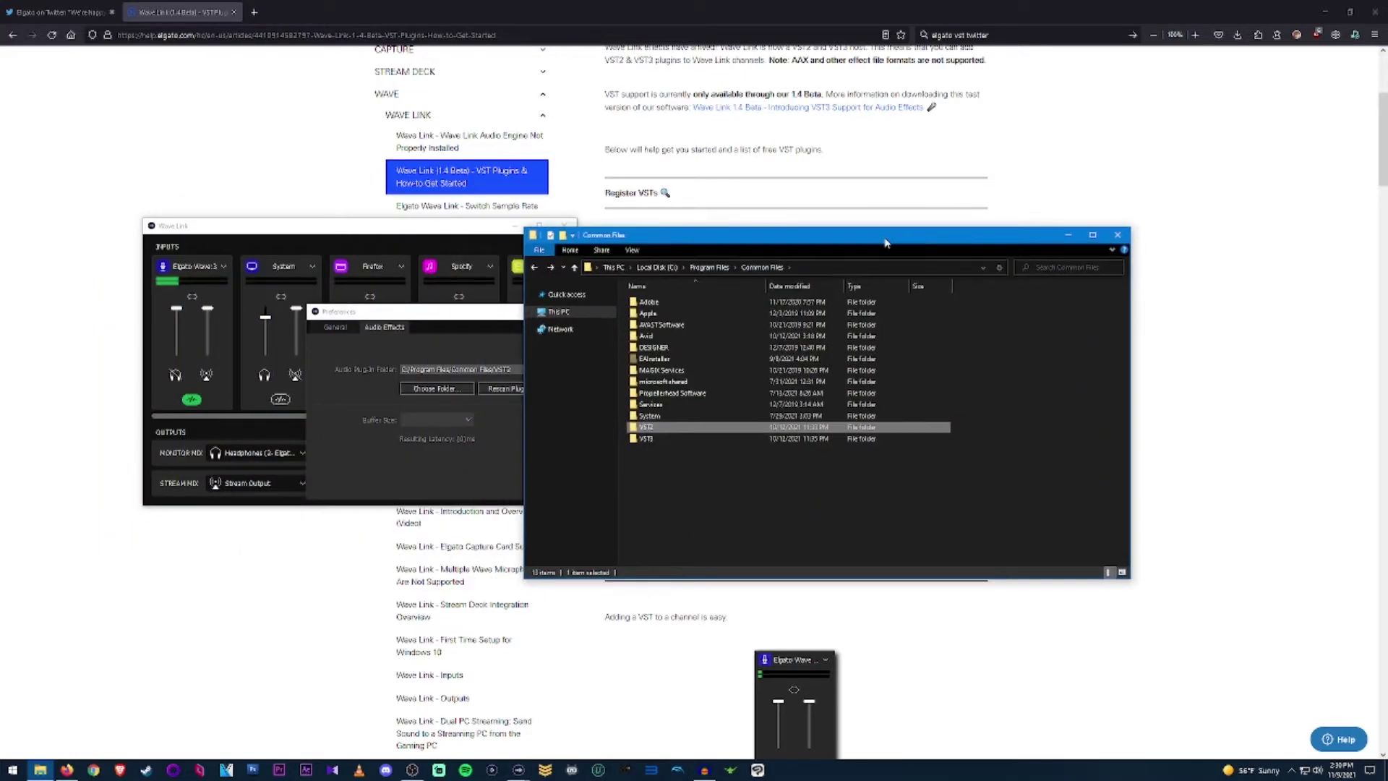
Close the Wave Link preferences and show the audio effects list of the Elgato Wave:3 input.
left_click(495, 310)
left_click(581, 310)
left_click_drag(354, 227, 574, 250)
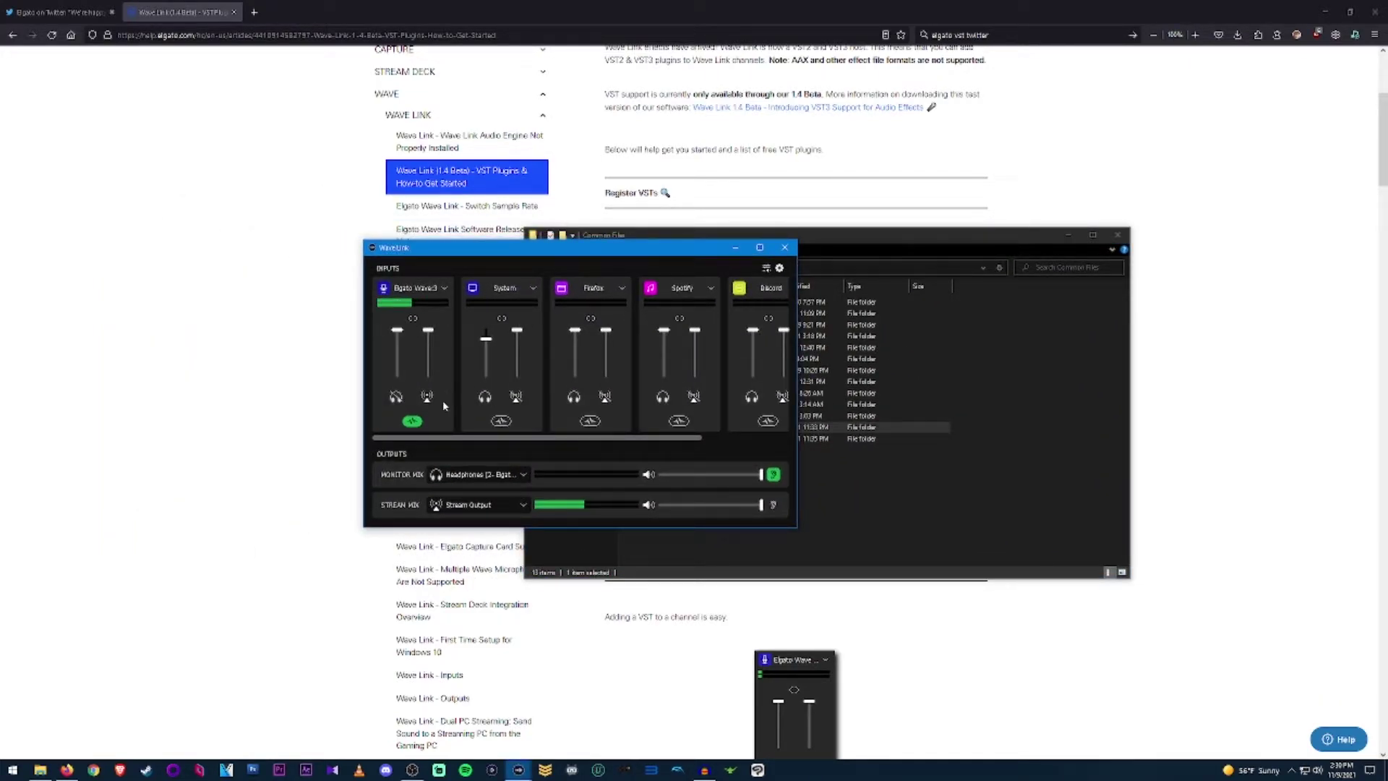
left_click(415, 424)
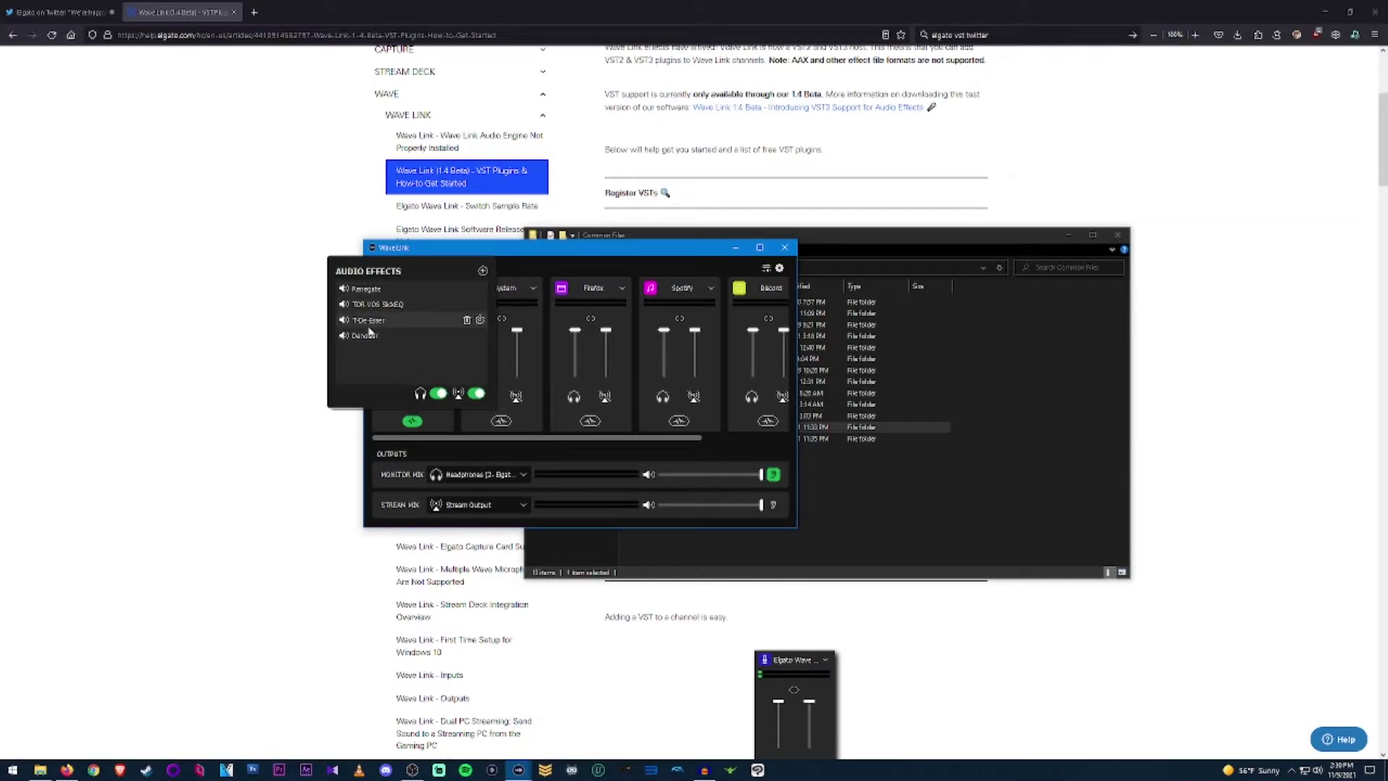
Reopen the Wave Link preferences beside the mixer and show the Elgato Wave:3 input's audio effects.
left_click(779, 268)
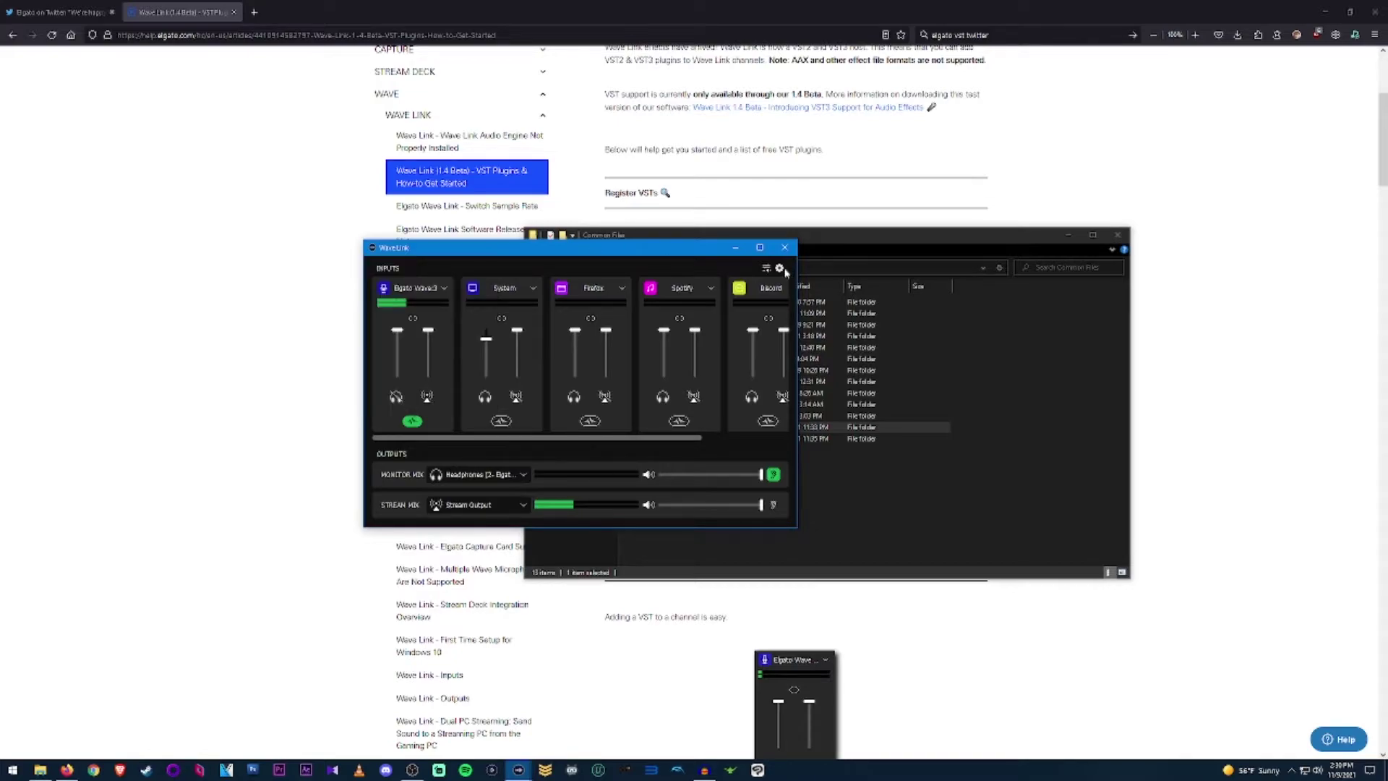
left_click(779, 268)
left_click_drag(470, 315, 1002, 304)
left_click(411, 420)
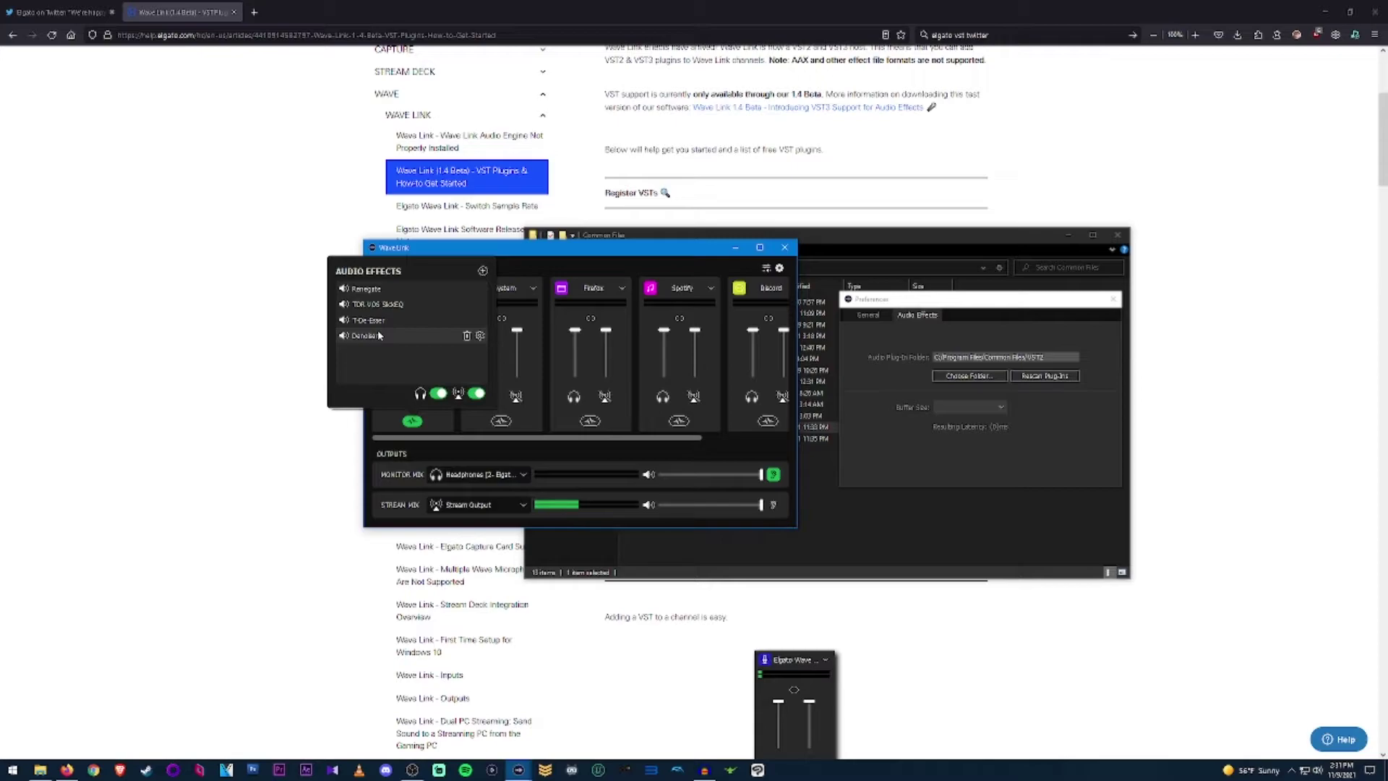
Return to the help article and browse its Free VST Plugins section to the Renegate noise gate entry.
left_click(869, 352)
scroll(869, 352, "up", 5)
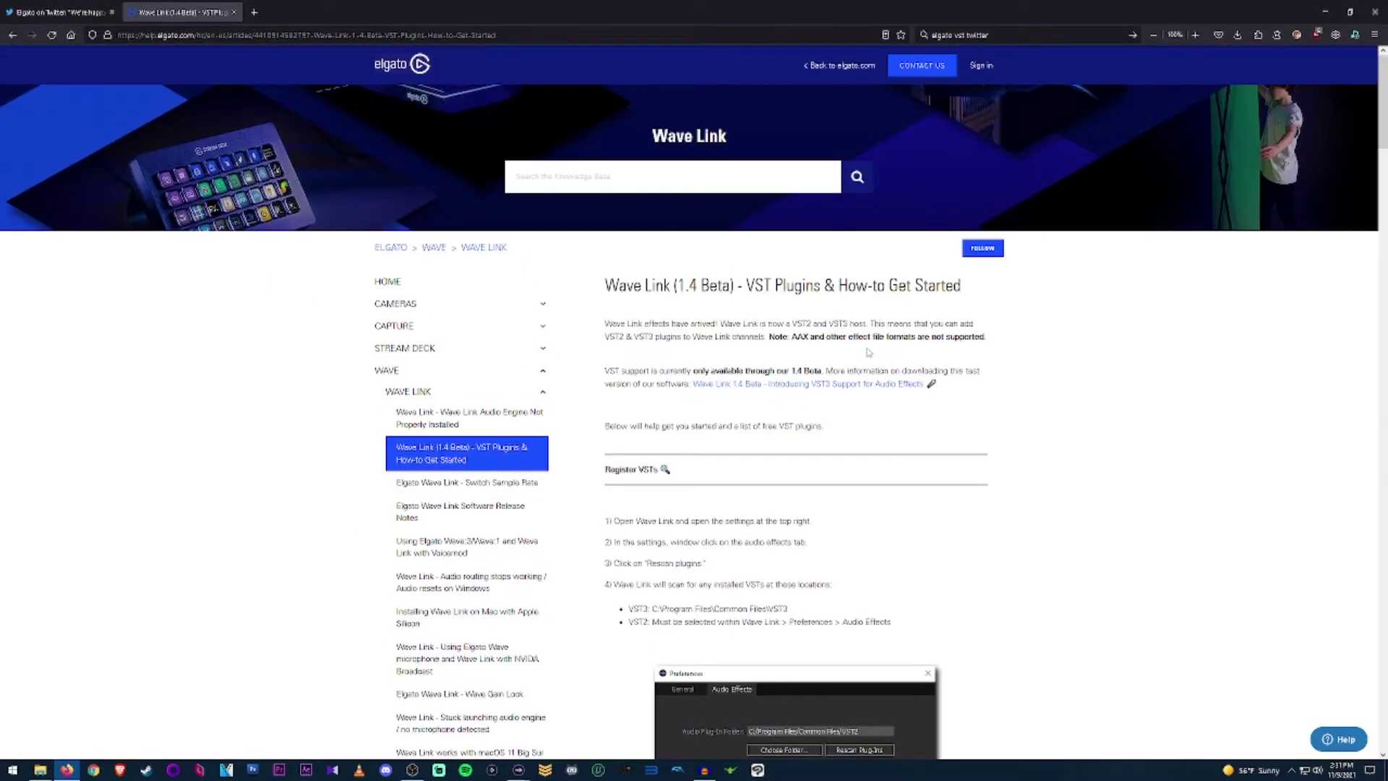
scroll(869, 352, "down", 12)
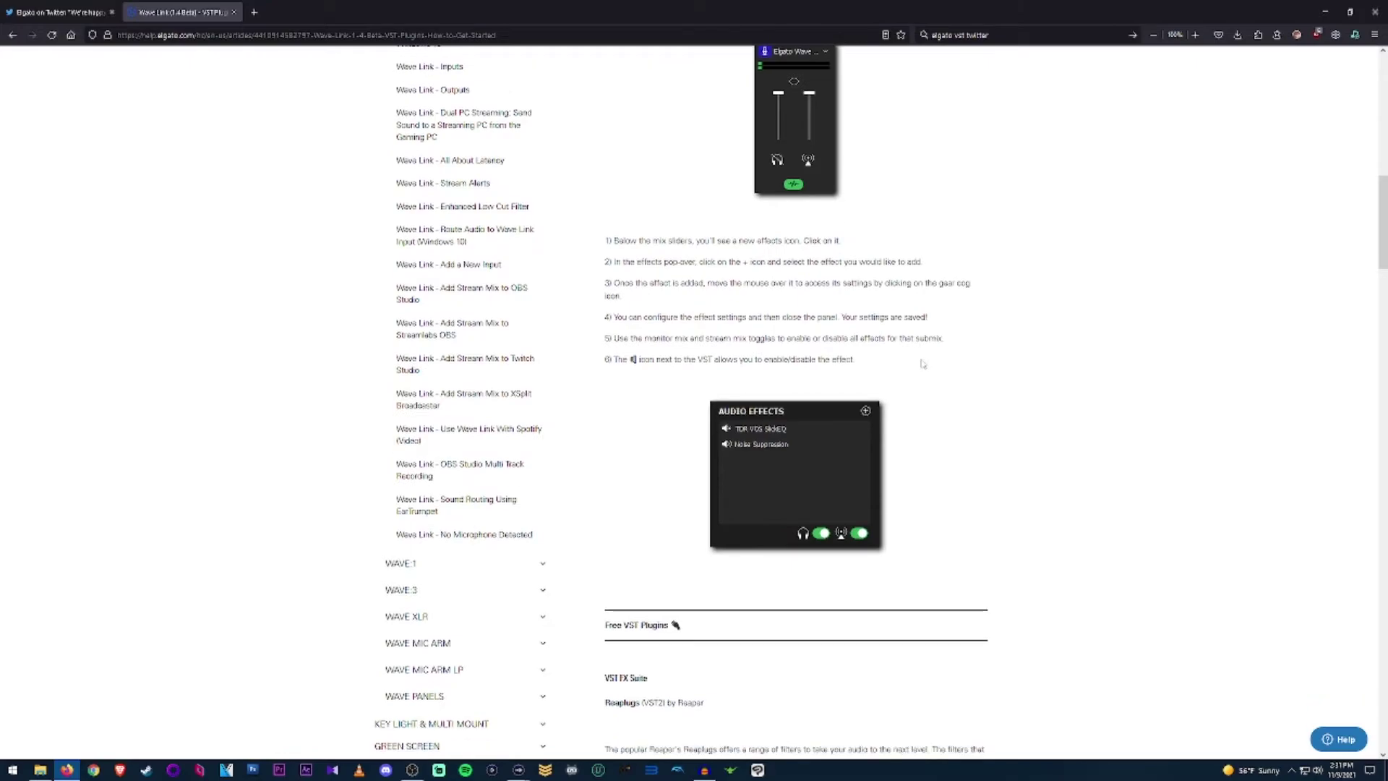
scroll(922, 362, "down", 7)
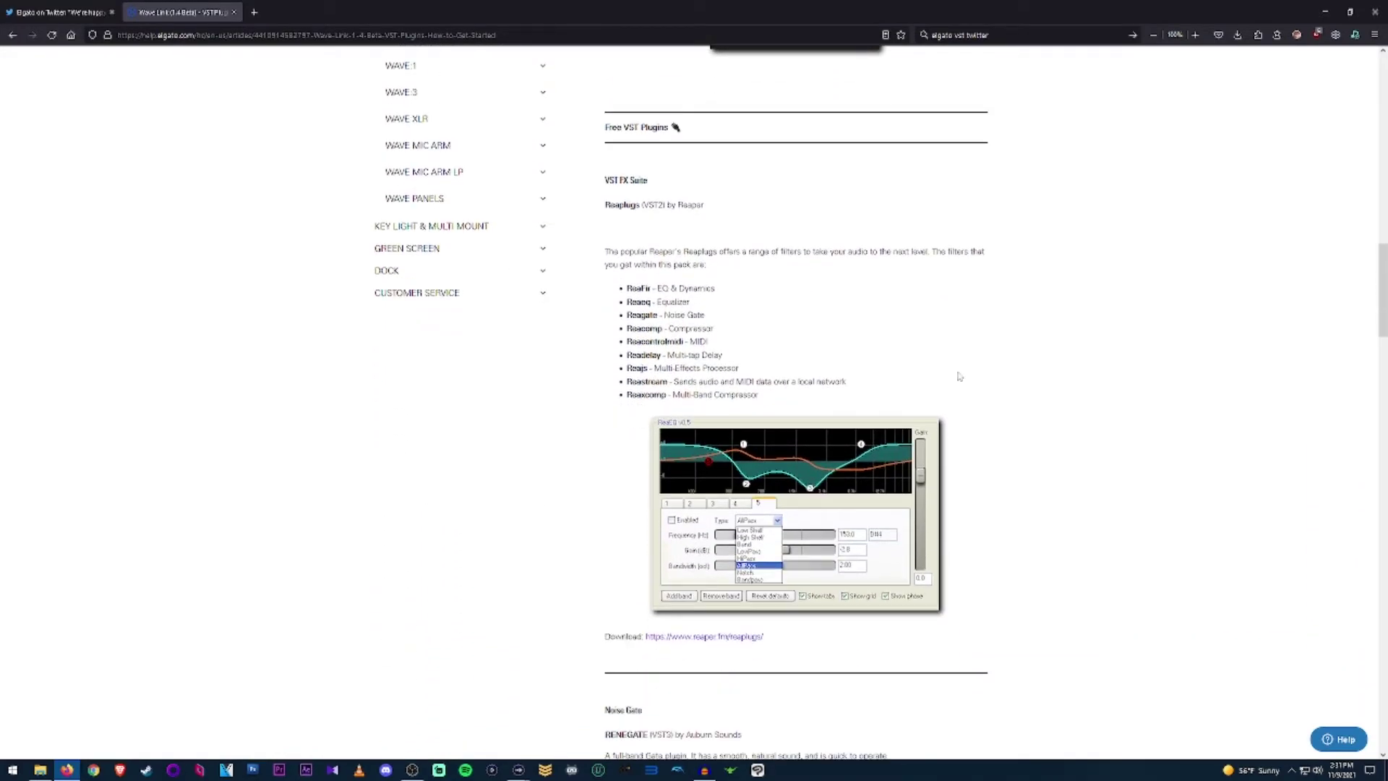
scroll(959, 376, "down", 3)
scroll(1024, 348, "down", 5)
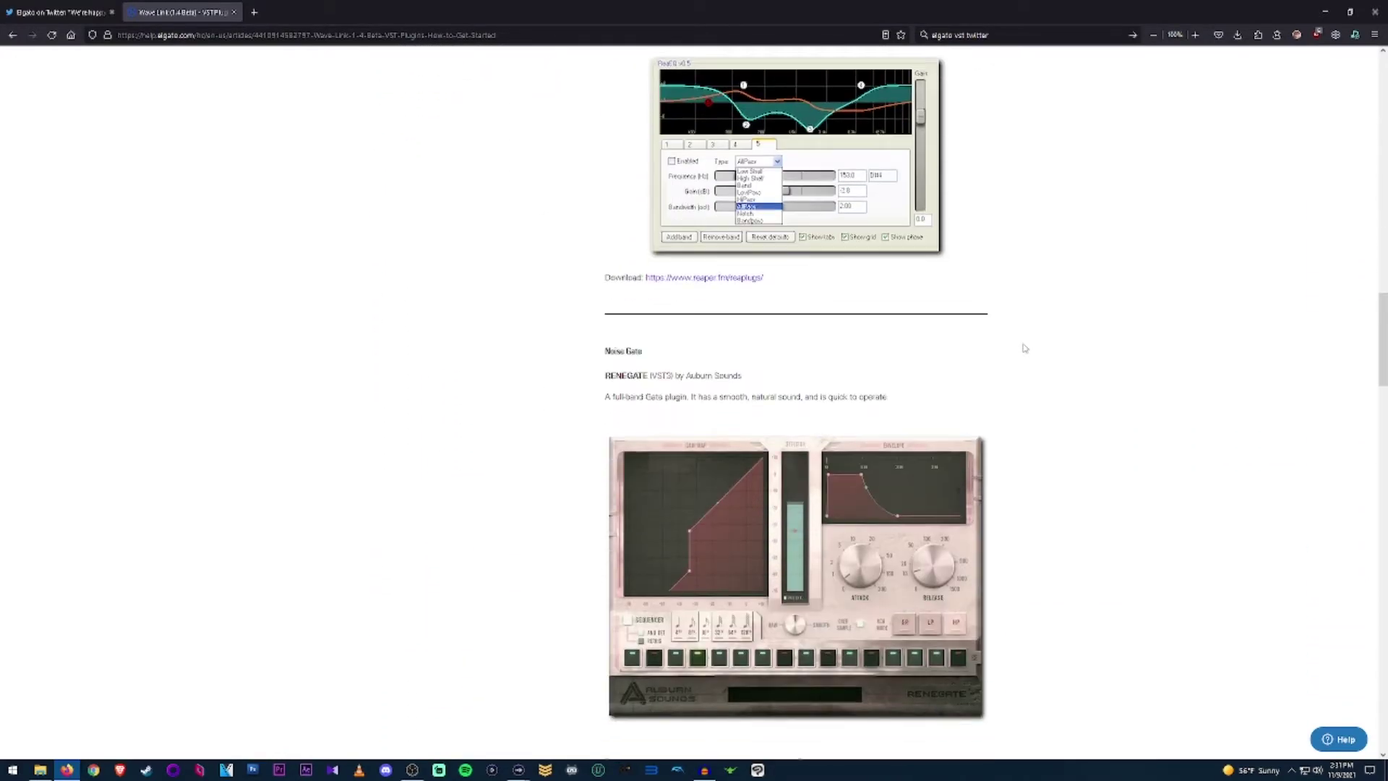
scroll(1024, 348, "down", 3)
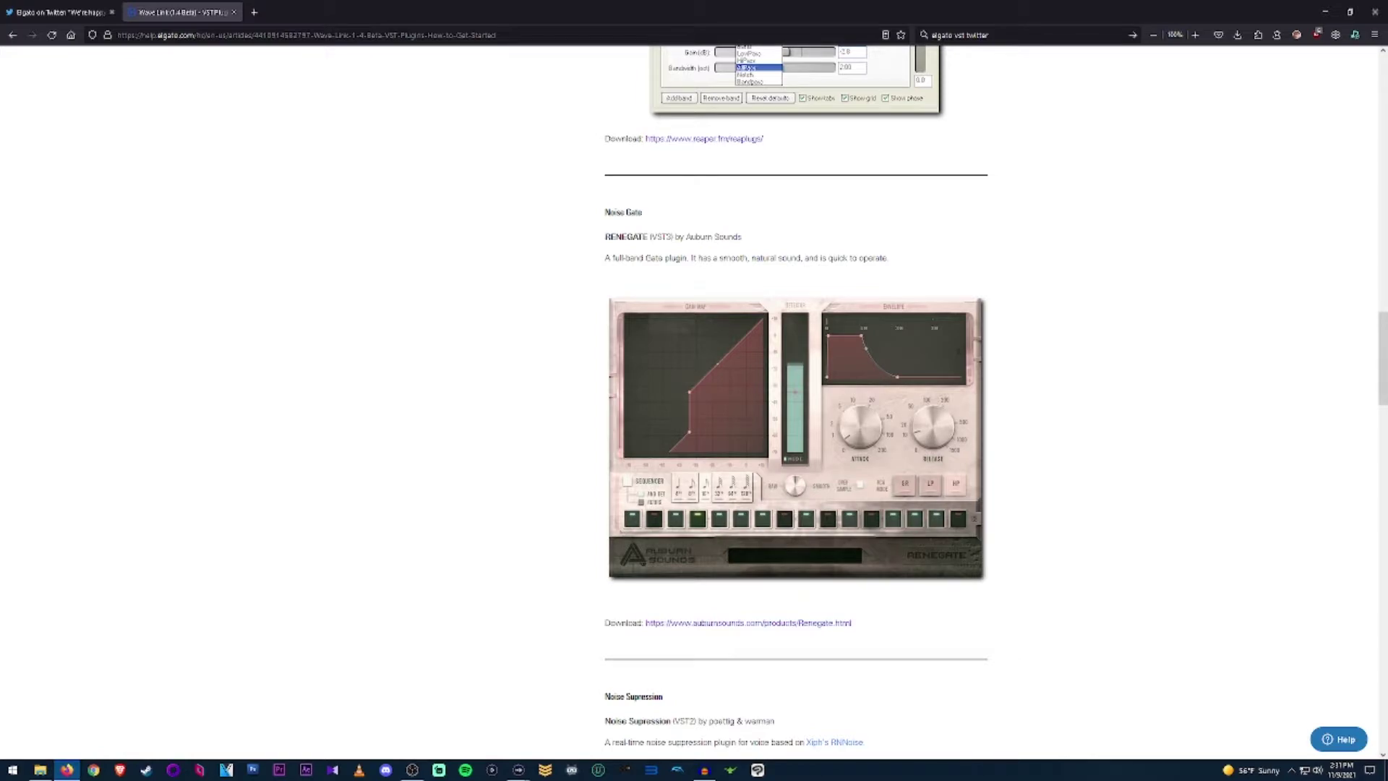
Examine the Auburn Sounds Renegate plugin window beside its help article entry and return to the Wave Link mixer.
left_click_drag(1080, 203, 321, 193)
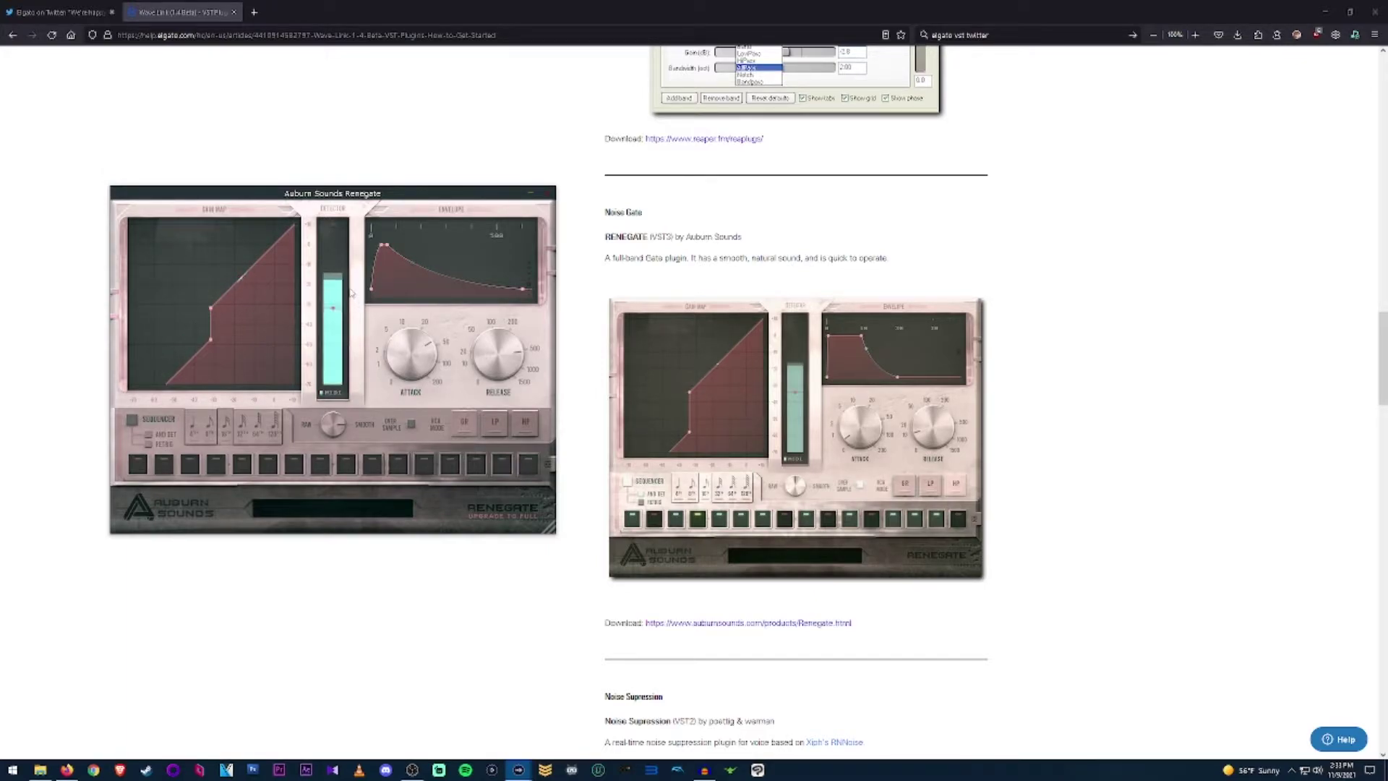
left_click_drag(377, 193, 409, 208)
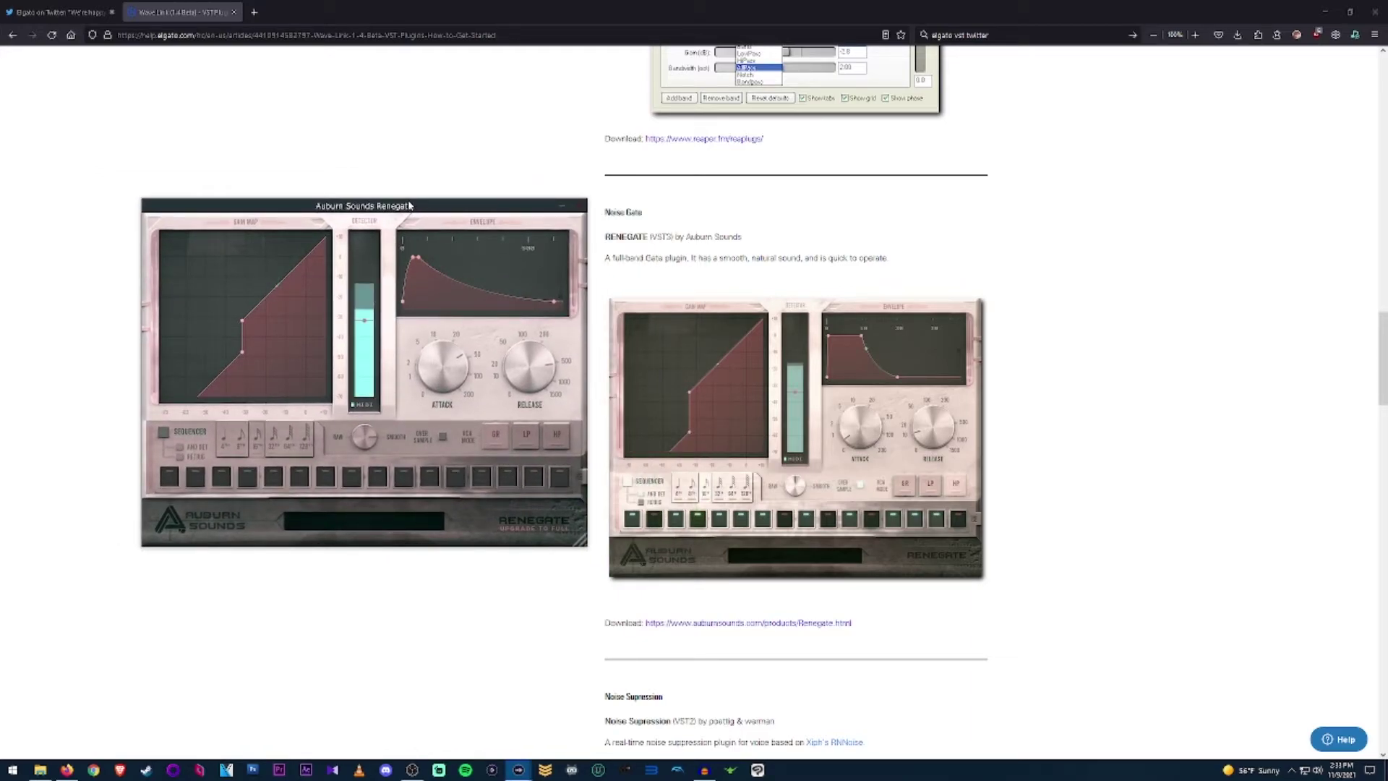
left_click_drag(410, 206, 1088, 249)
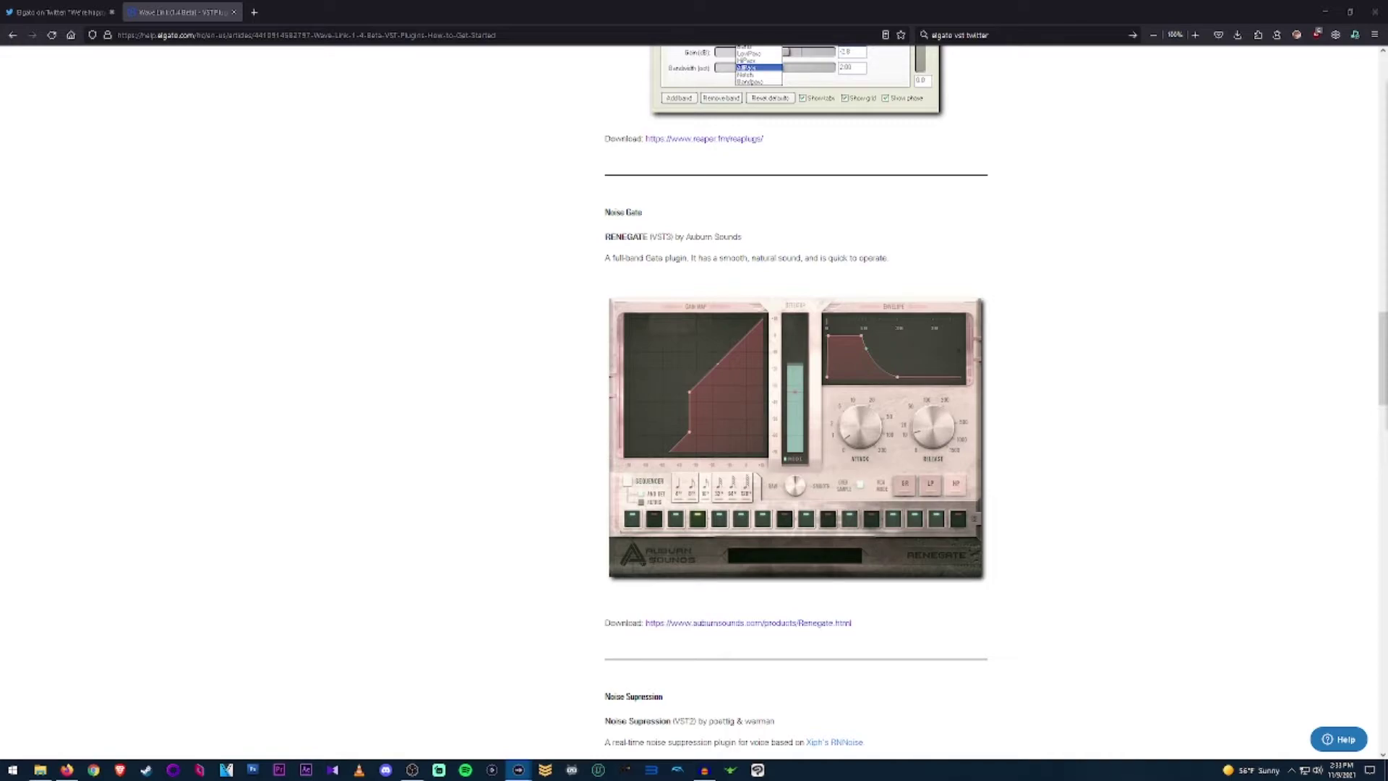
mouse_move(518, 770)
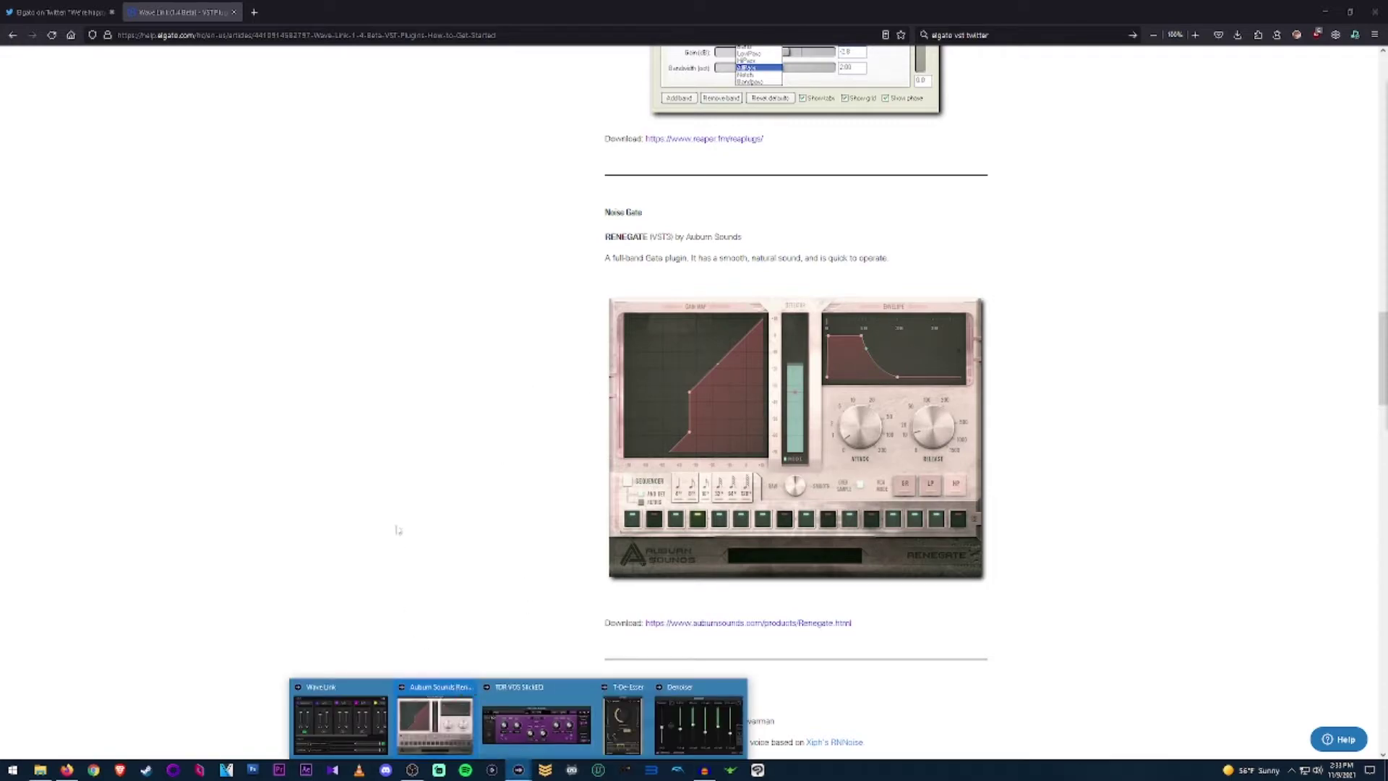
left_click(329, 686)
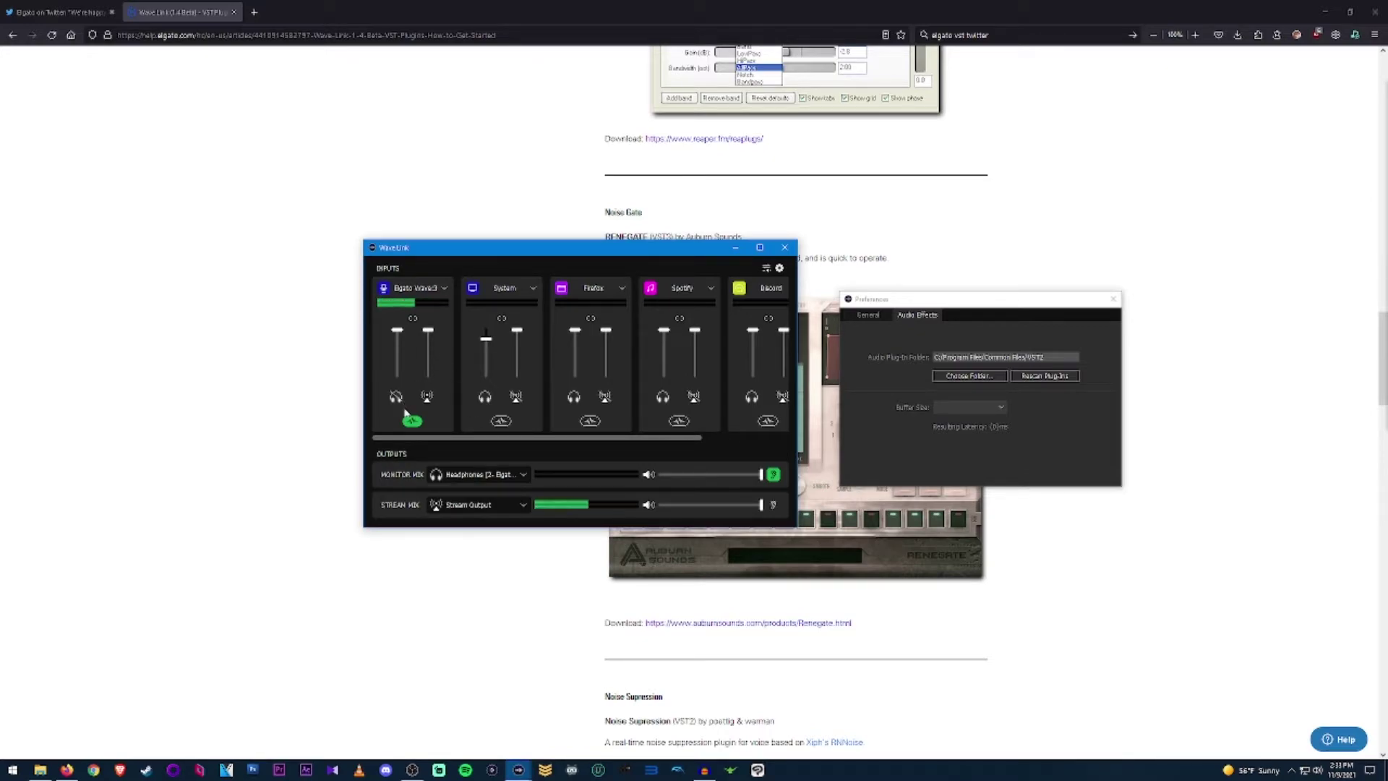
Show the Elgato Wave:3 input's audio effects list and browse the help article to the TDR VOS SlickEQ equalizer entry.
left_click(411, 422)
mouse_move(375, 306)
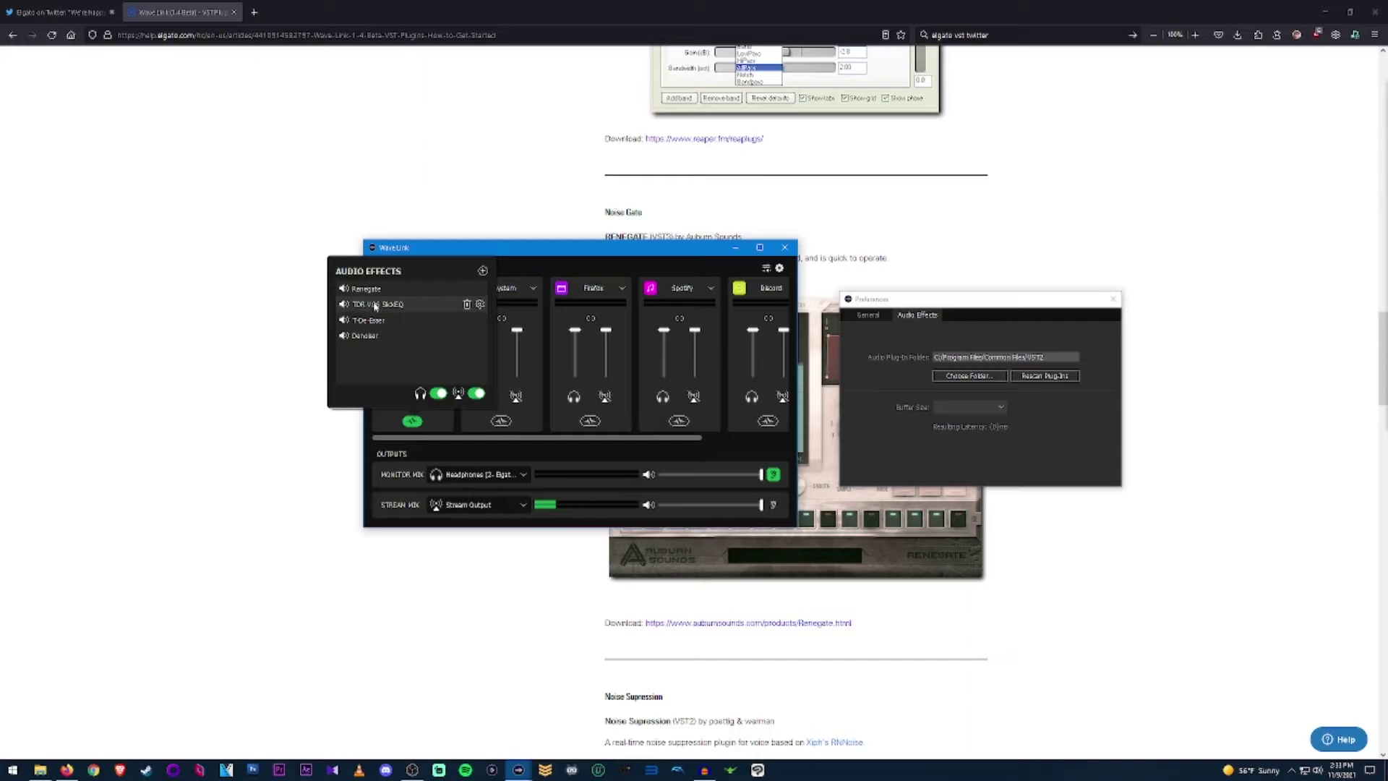
left_click(387, 164)
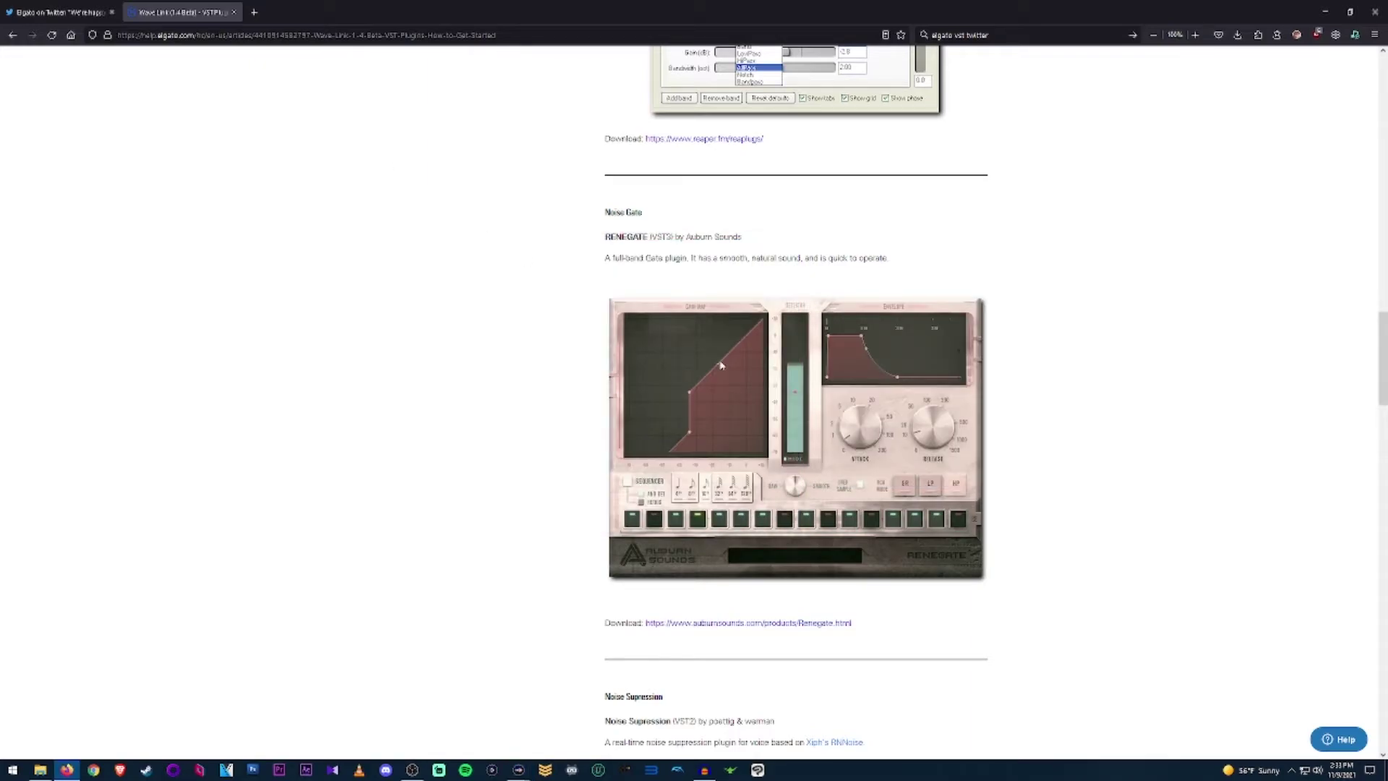
scroll(719, 365, "down", 12)
scroll(756, 388, "down", 11)
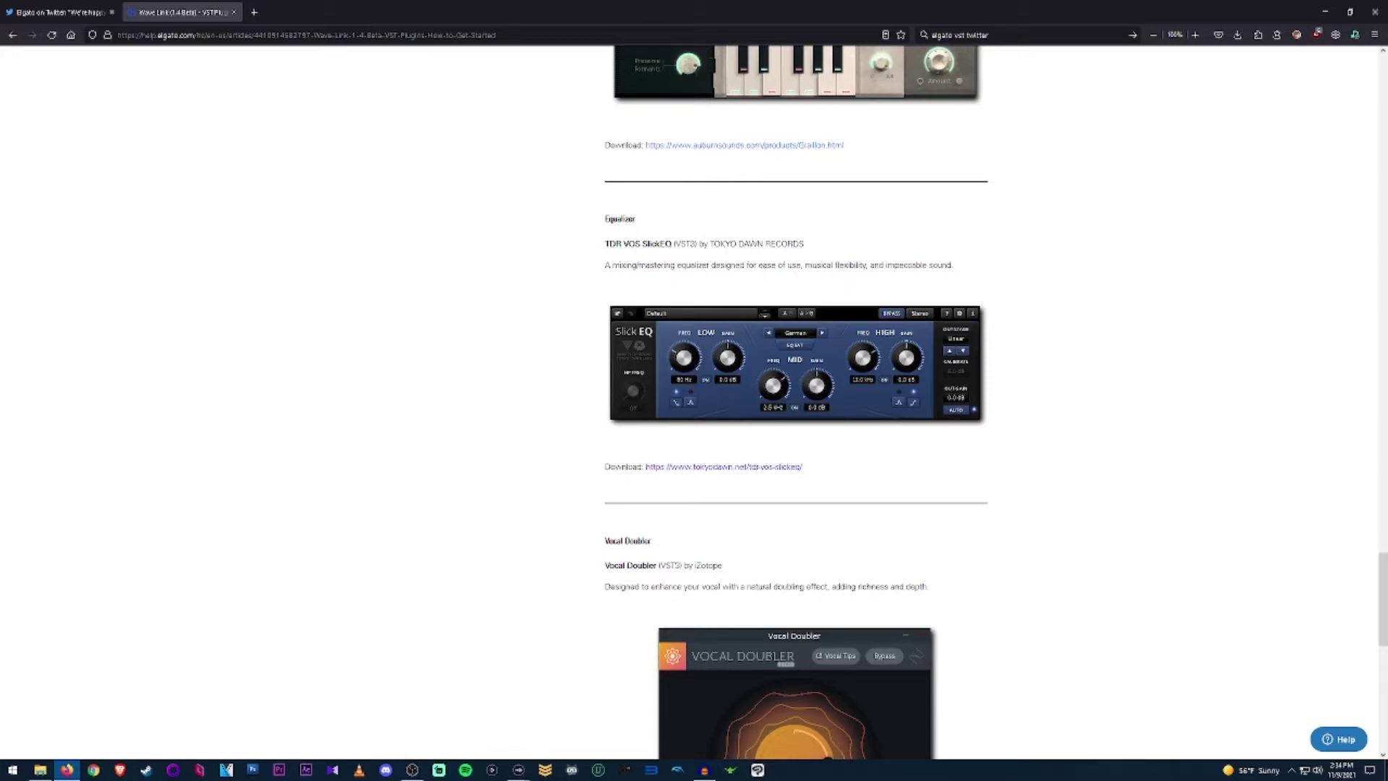
Examine the TDR VOS SlickEQ plugin window beside its help article entry and return to the Wave Link mixer.
left_click(518, 769)
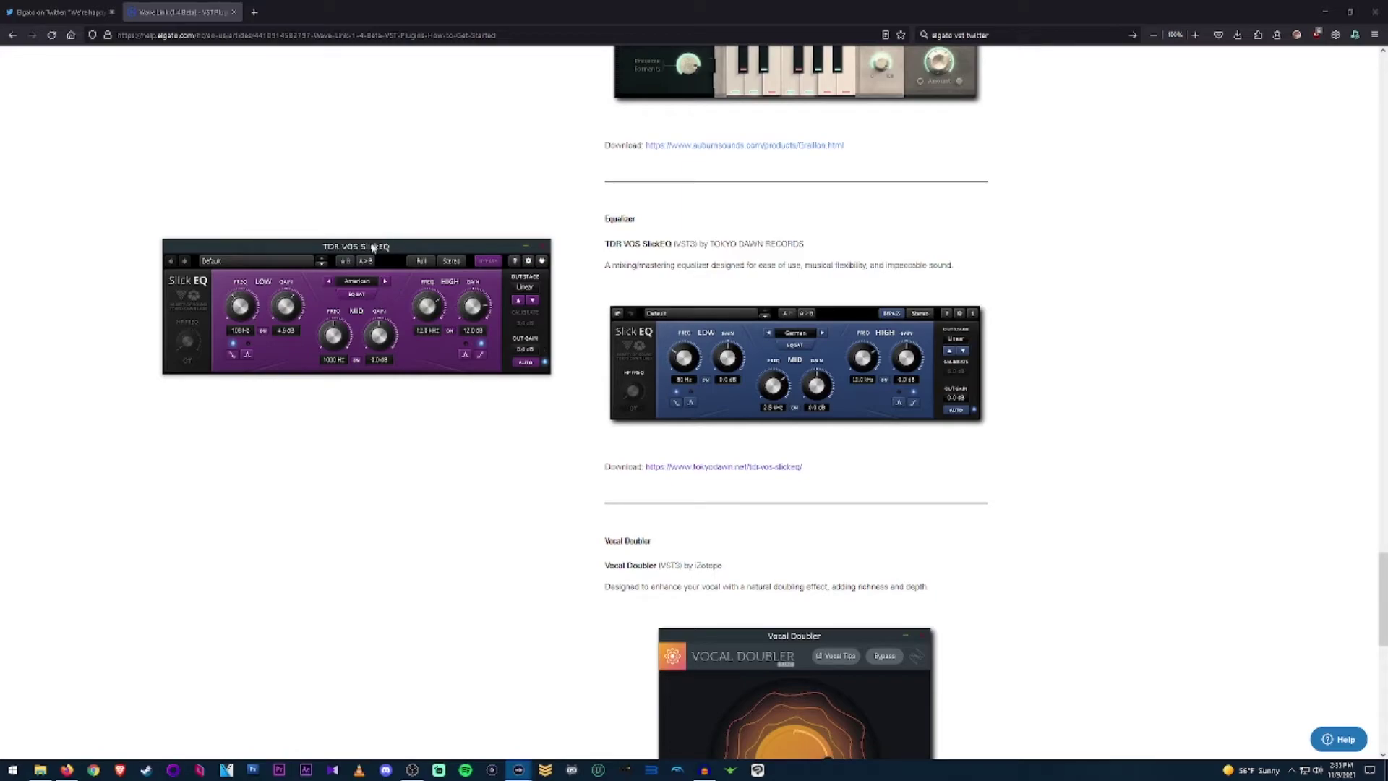
left_click_drag(372, 247, 486, 232)
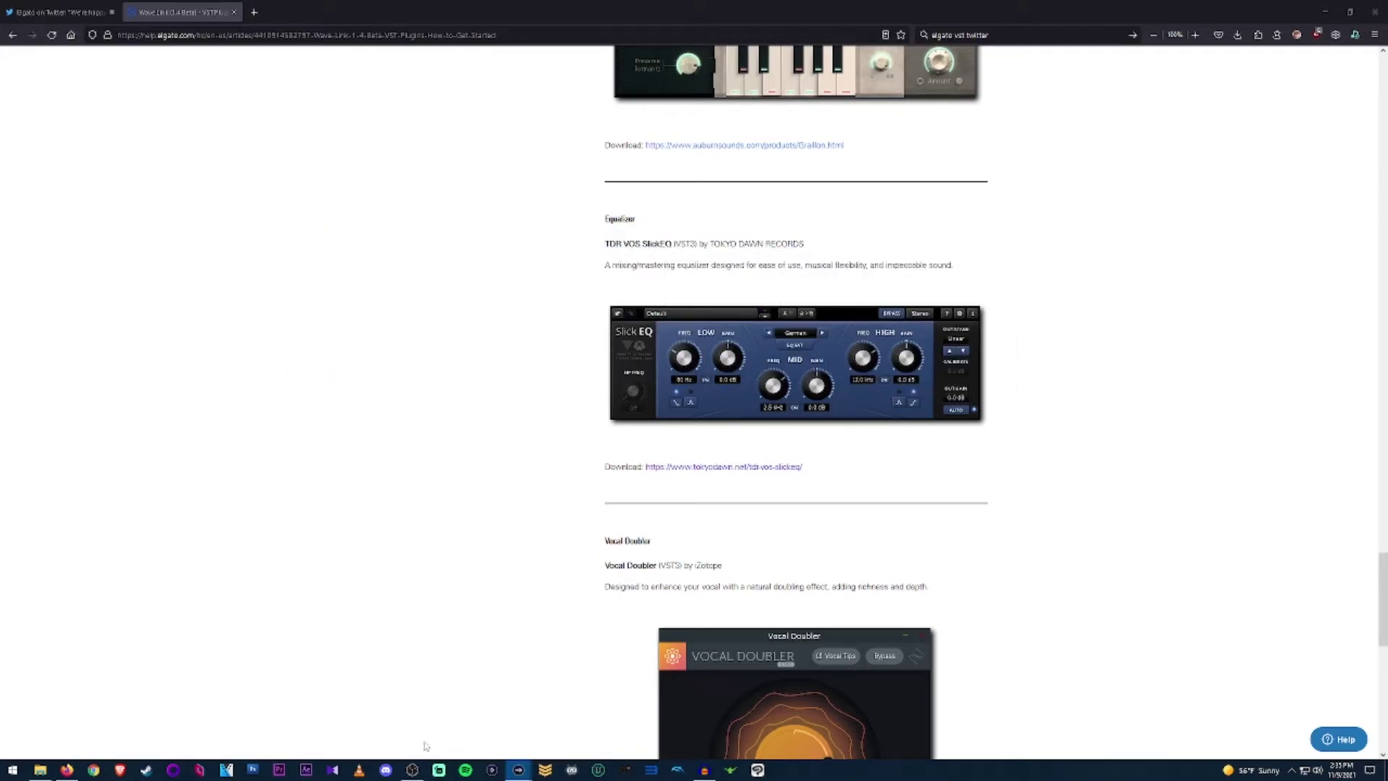
mouse_move(517, 768)
left_click(331, 700)
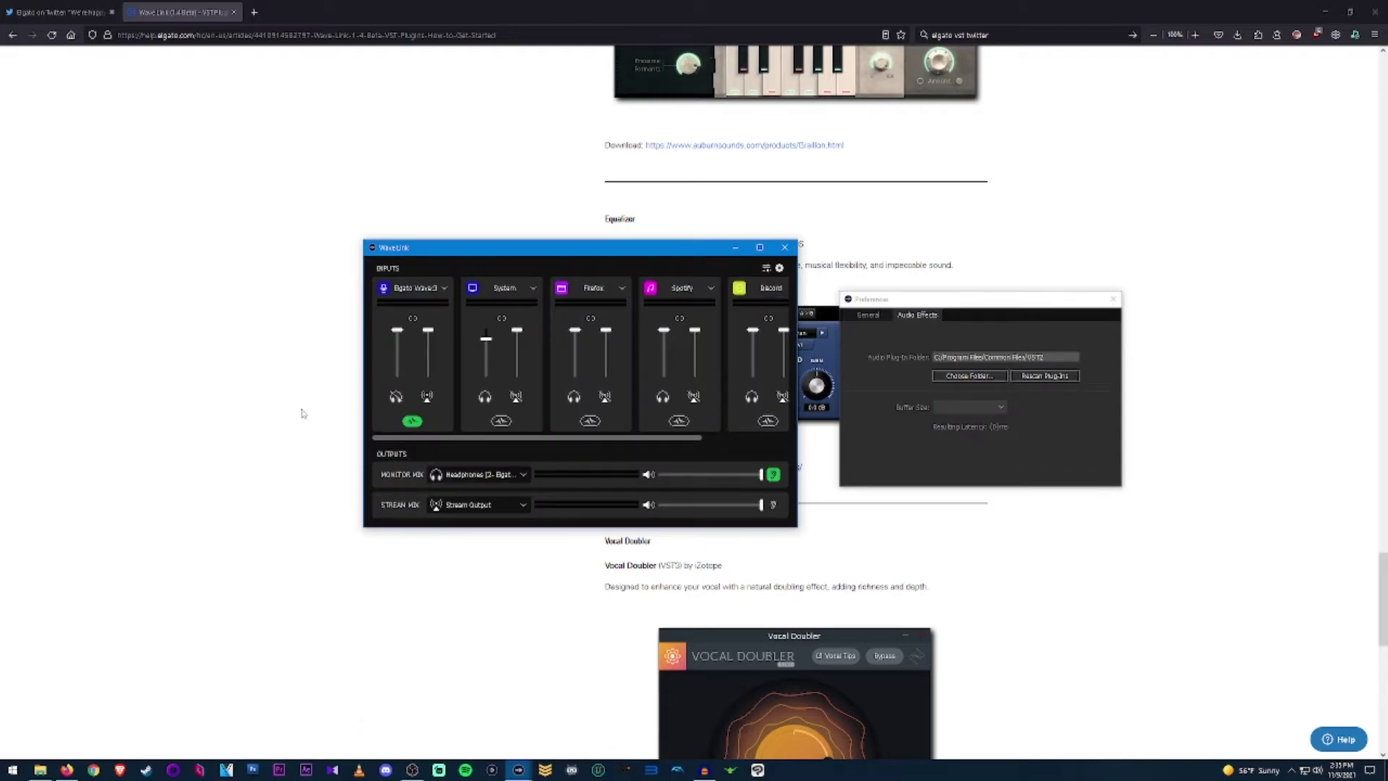
Open the T-De-Esser plugin window from the Elgato Wave:3 input's audio effects and examine its controls.
left_click(413, 422)
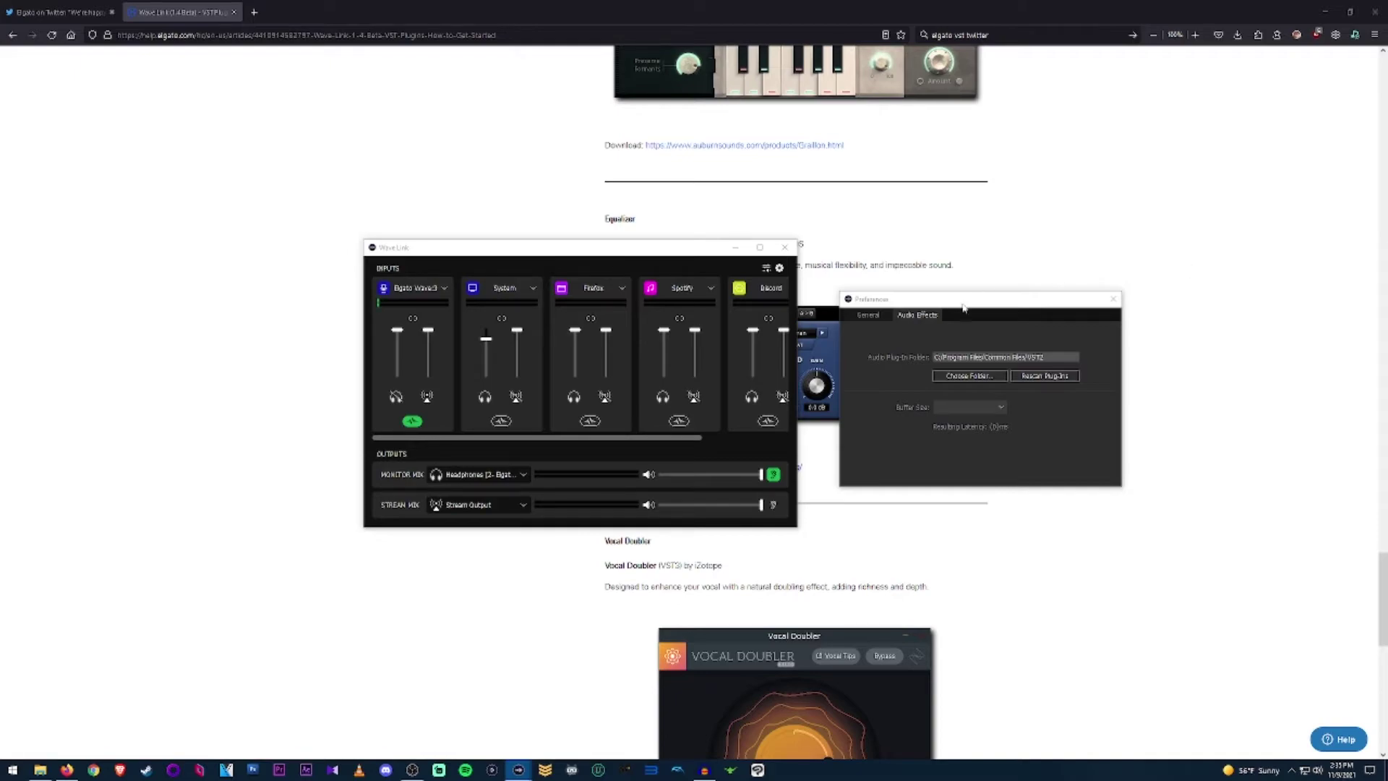
left_click(414, 420)
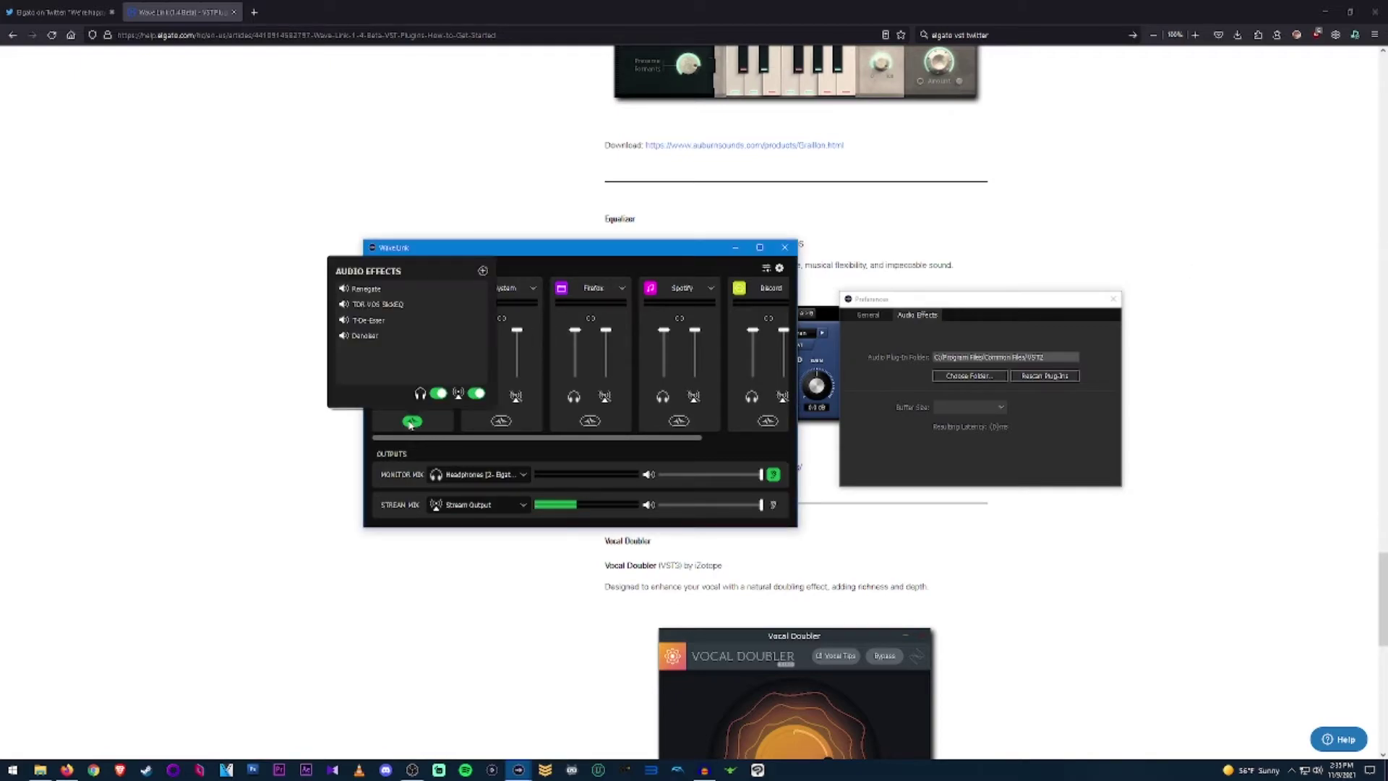
left_click(480, 319)
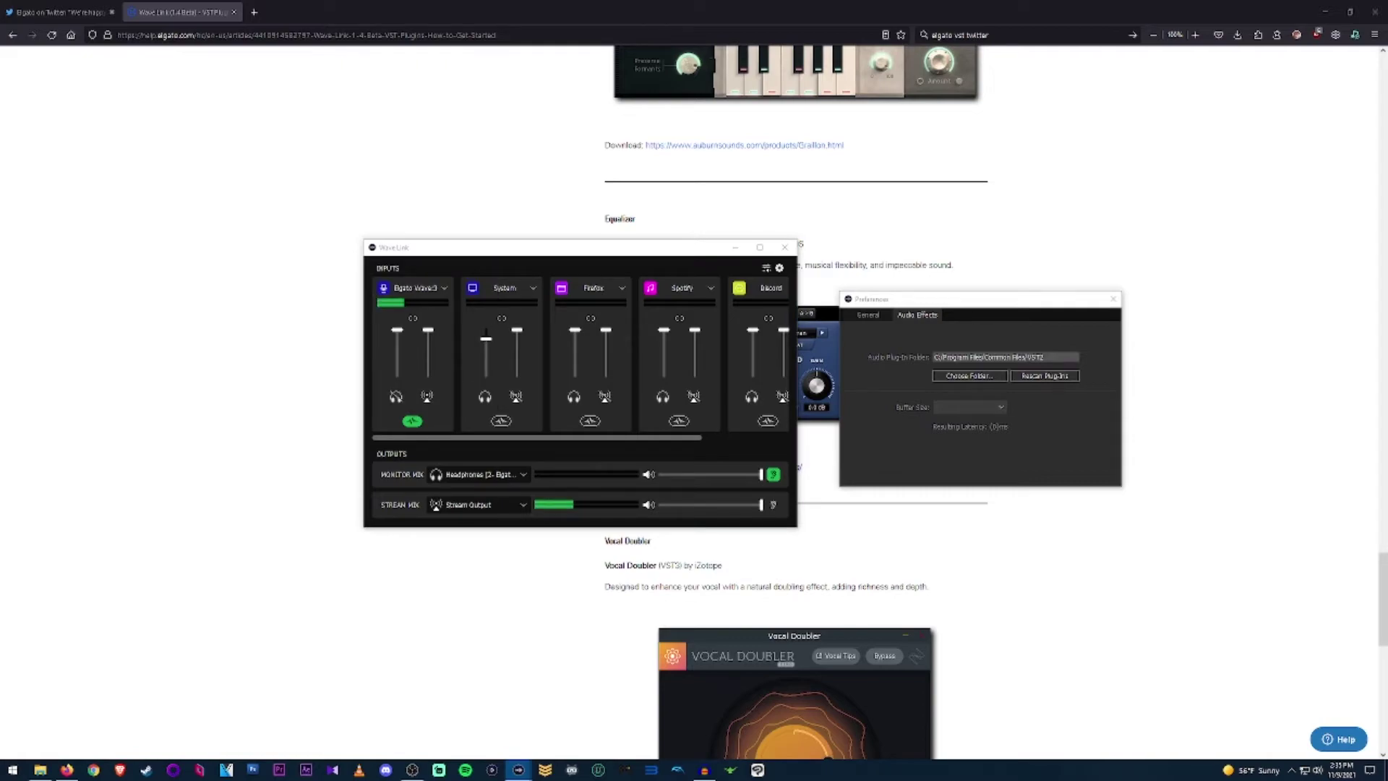
left_click_drag(506, 174, 504, 212)
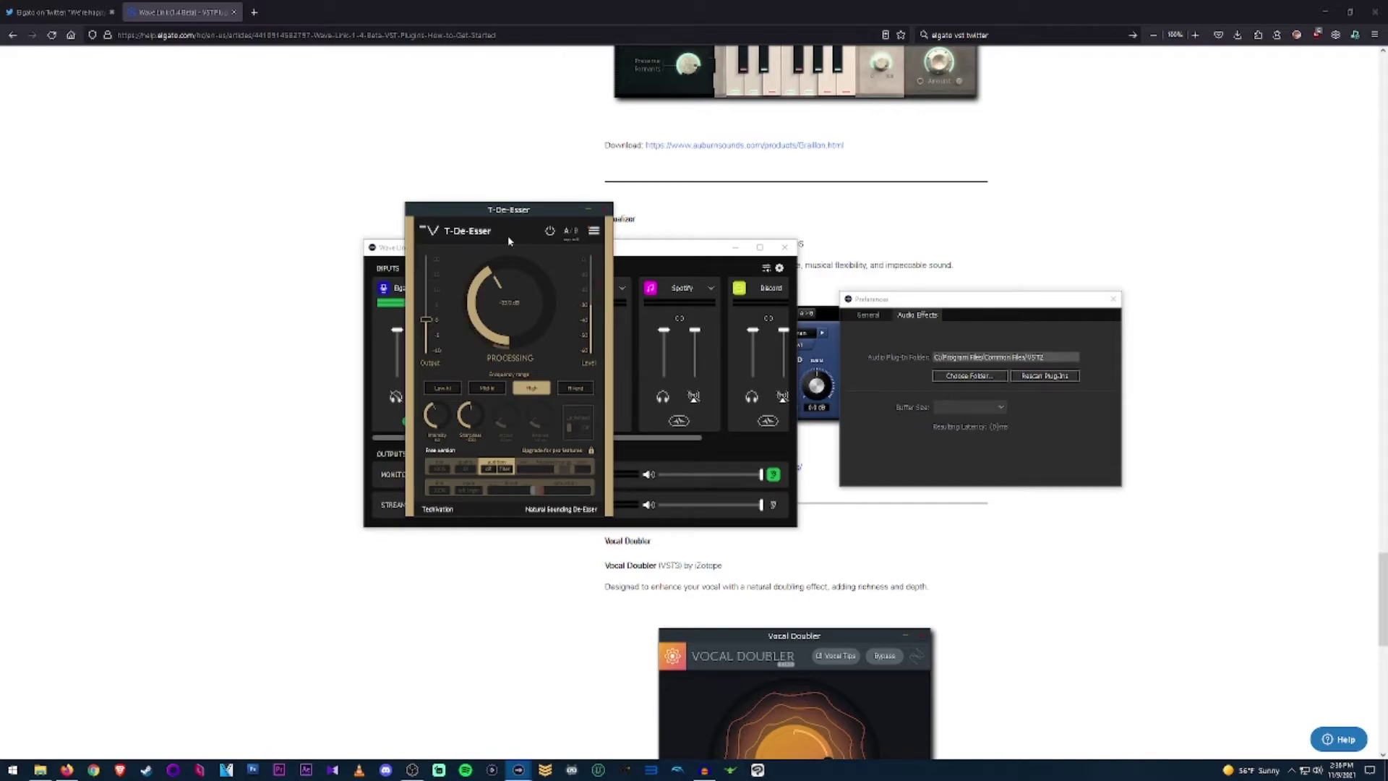
left_click_drag(484, 213, 545, 219)
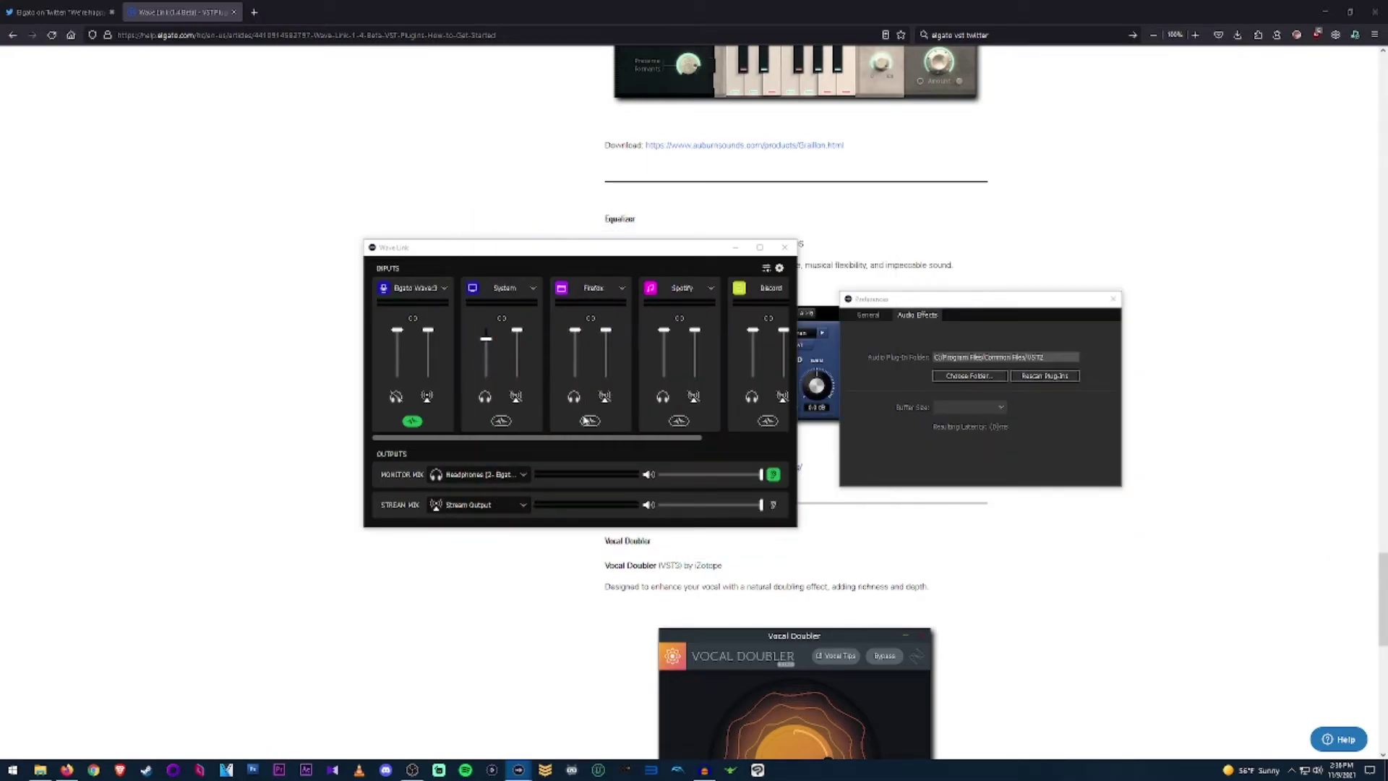
Open the Denoiser plugin window from the Elgato Wave:3 input's audio effects and examine its threshold and frequency band sliders.
mouse_move(367, 336)
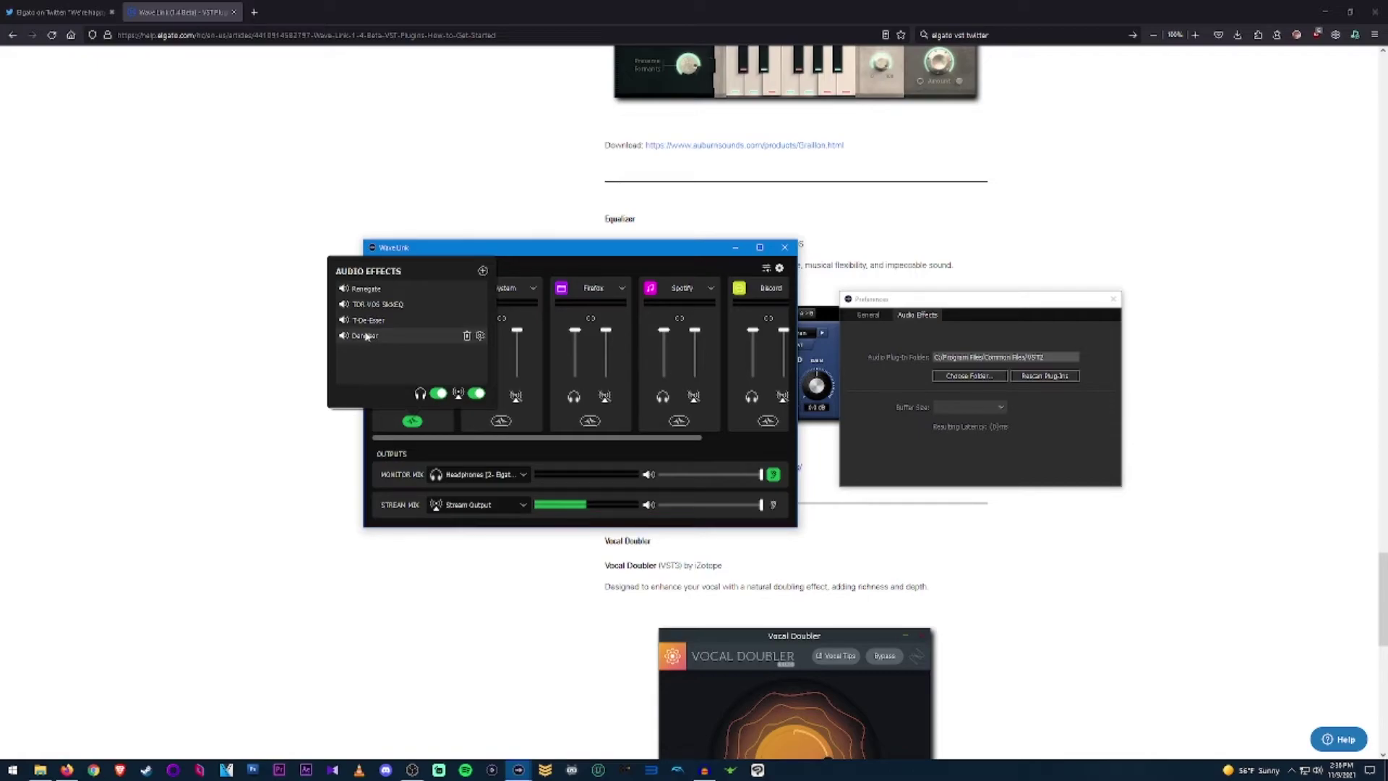
left_click(479, 336)
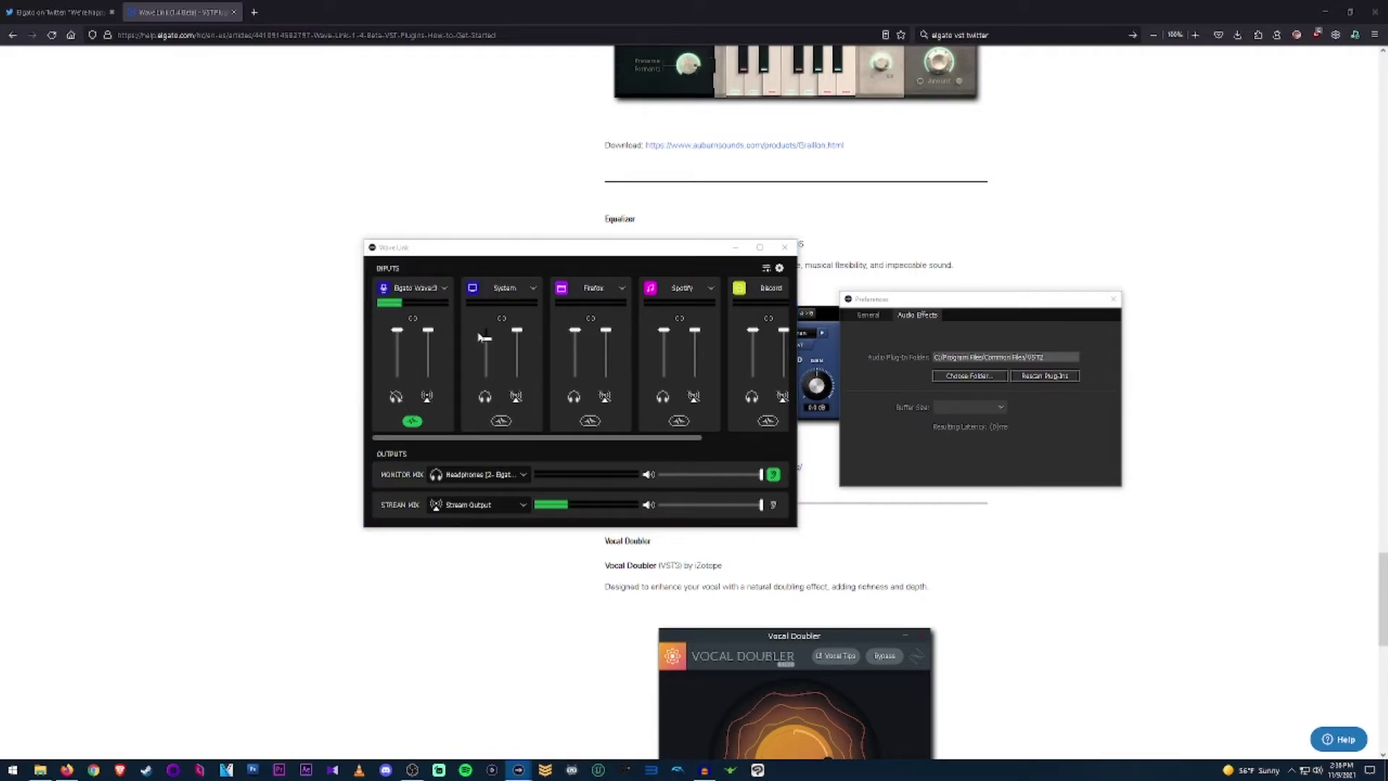
left_click_drag(571, 292, 357, 207)
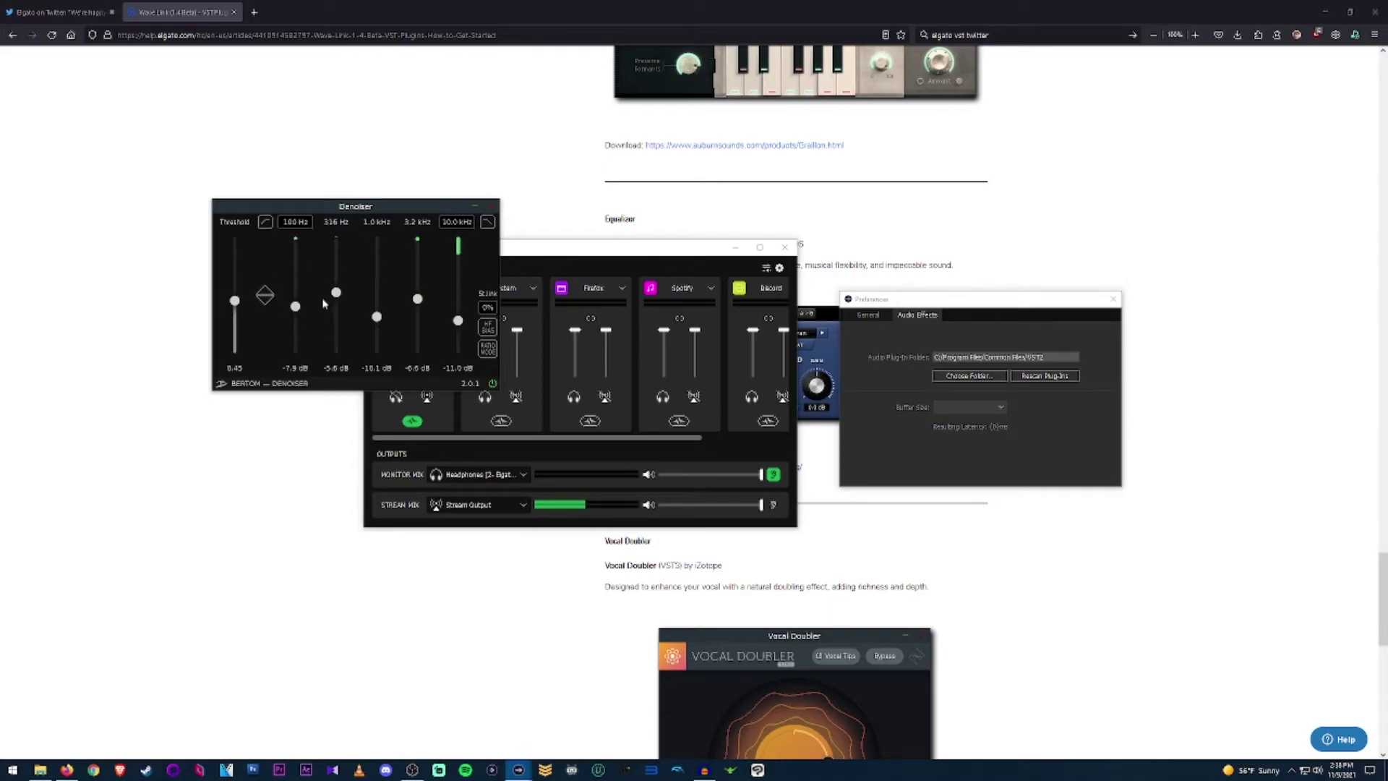
left_click_drag(355, 212, 527, 289)
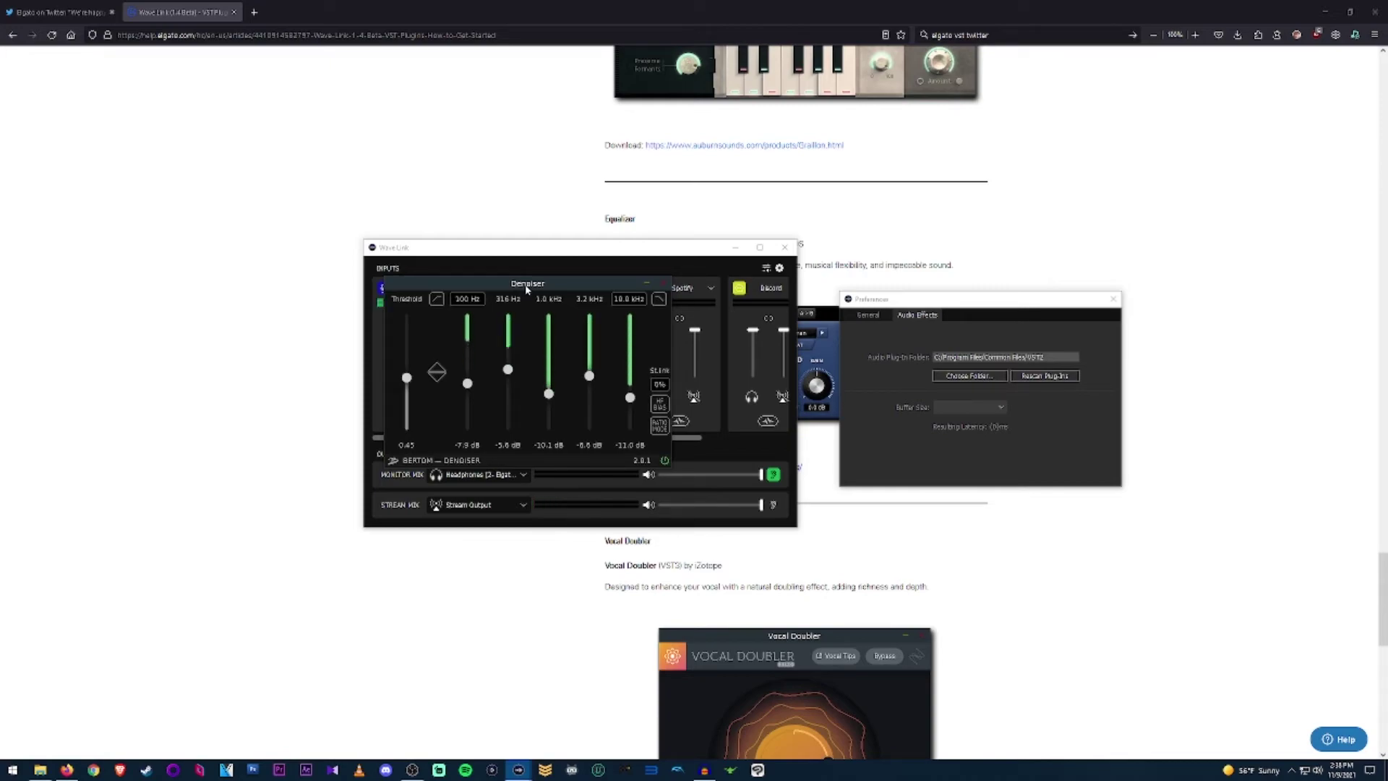
left_click_drag(526, 290, 960, 299)
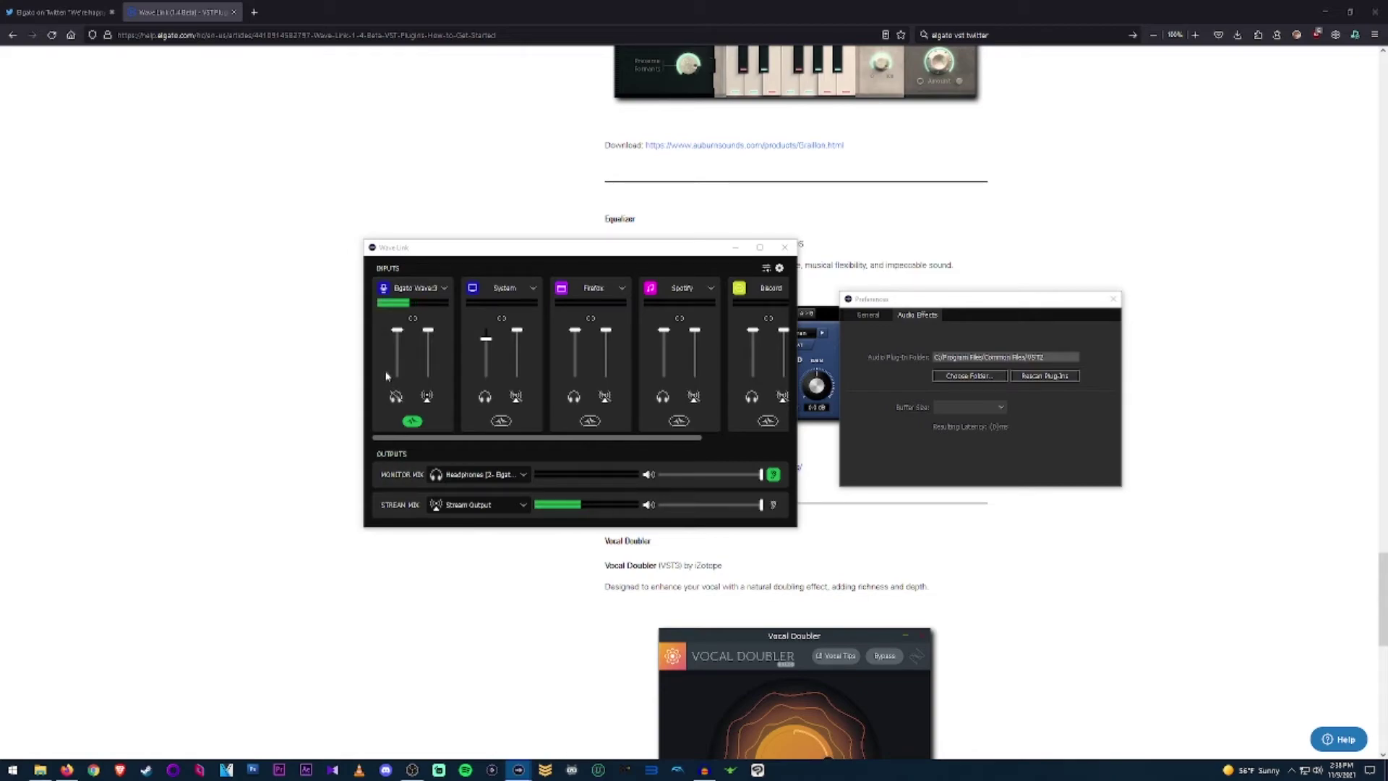
Review the Elgato Wave:3 input's audio effects list and browse the help article back to the Noise Suppression entry.
left_click(408, 423)
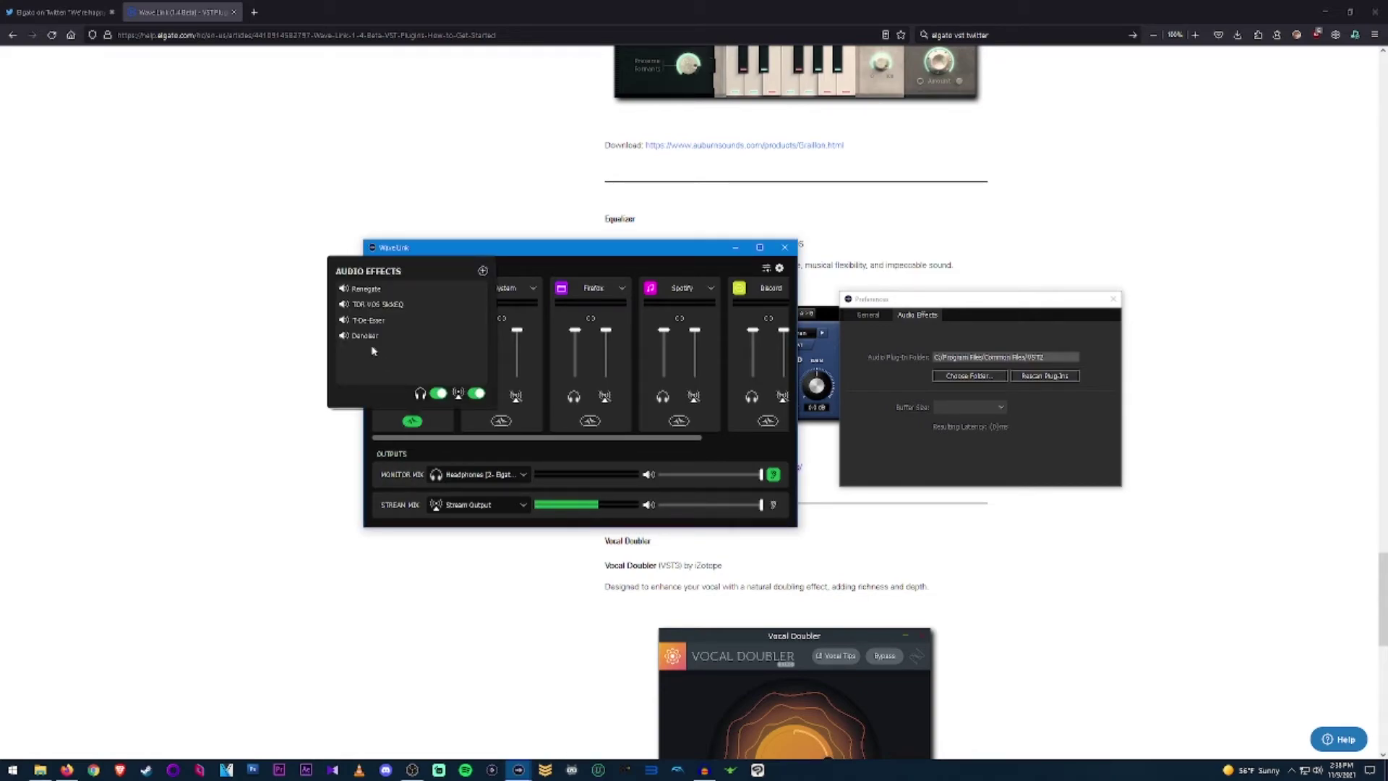
left_click(1032, 180)
scroll(1033, 181, "down", 4)
scroll(827, 436, "up", 12)
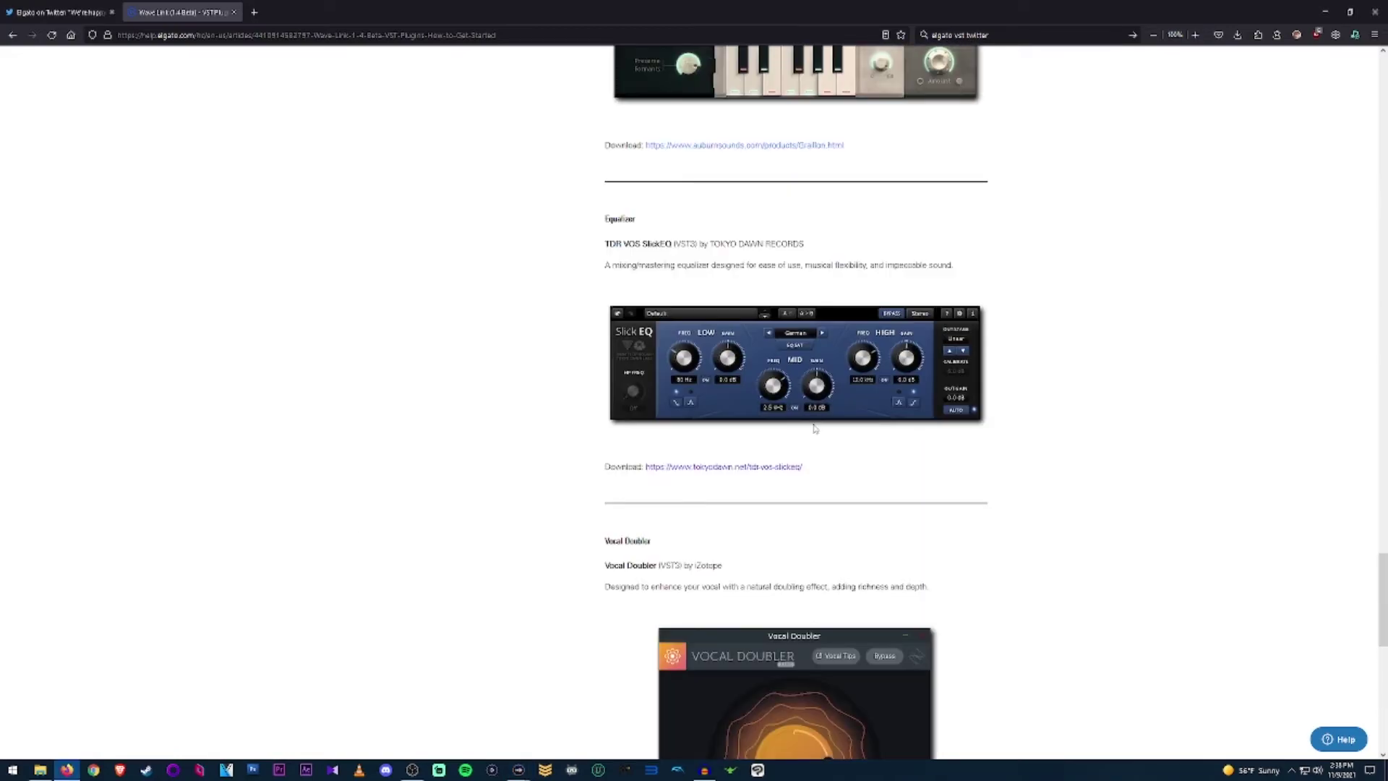
scroll(827, 436, "up", 9)
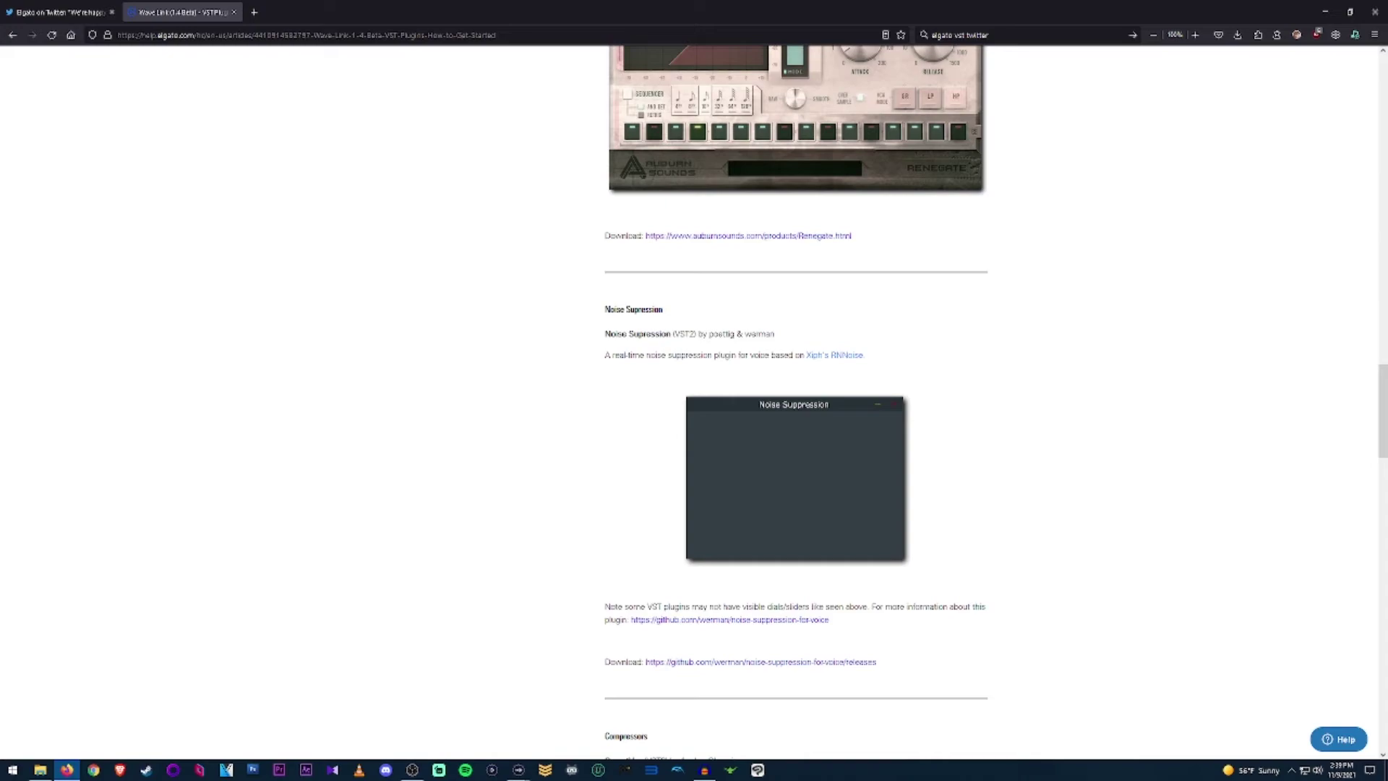
Arrange the Wave Link mixer and a reduced Audacity window side by side and close the Wave Link preferences.
left_click(519, 769)
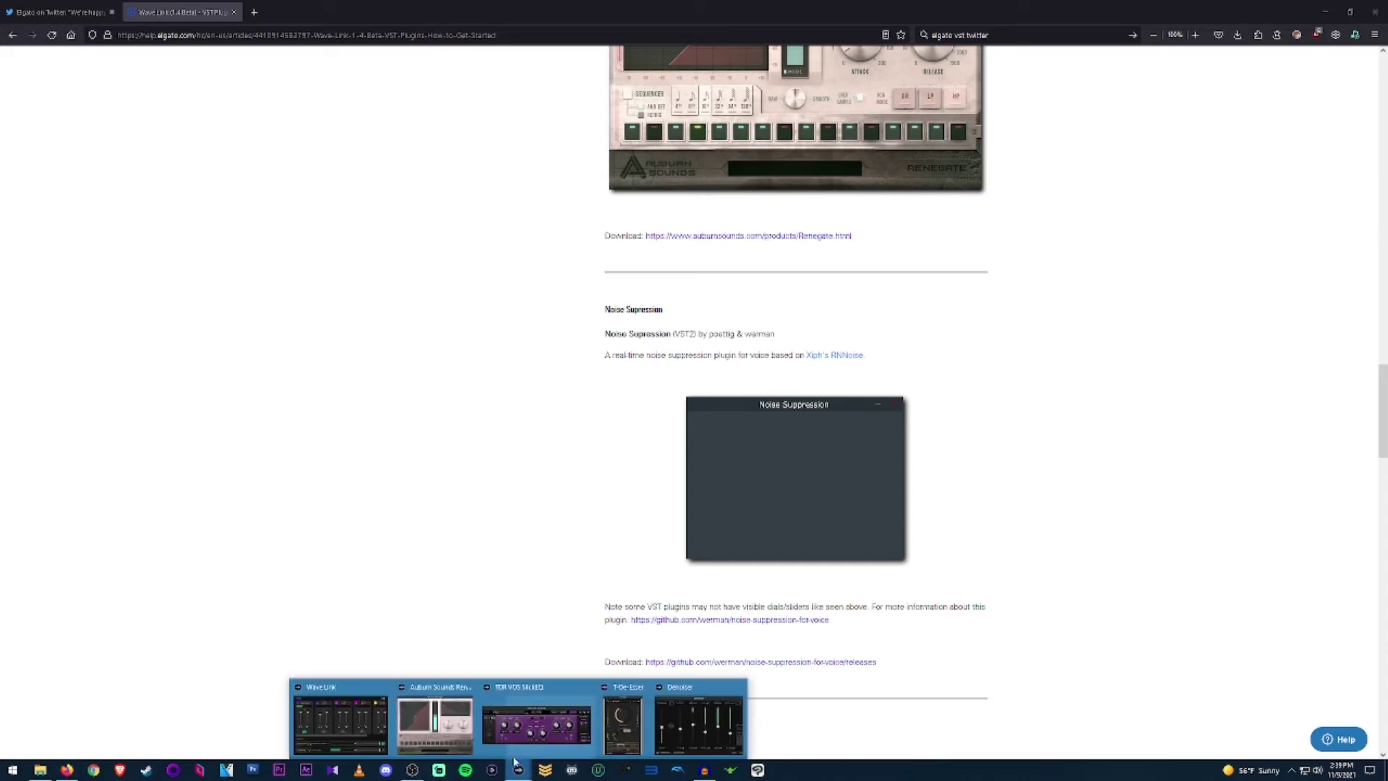
left_click(333, 687)
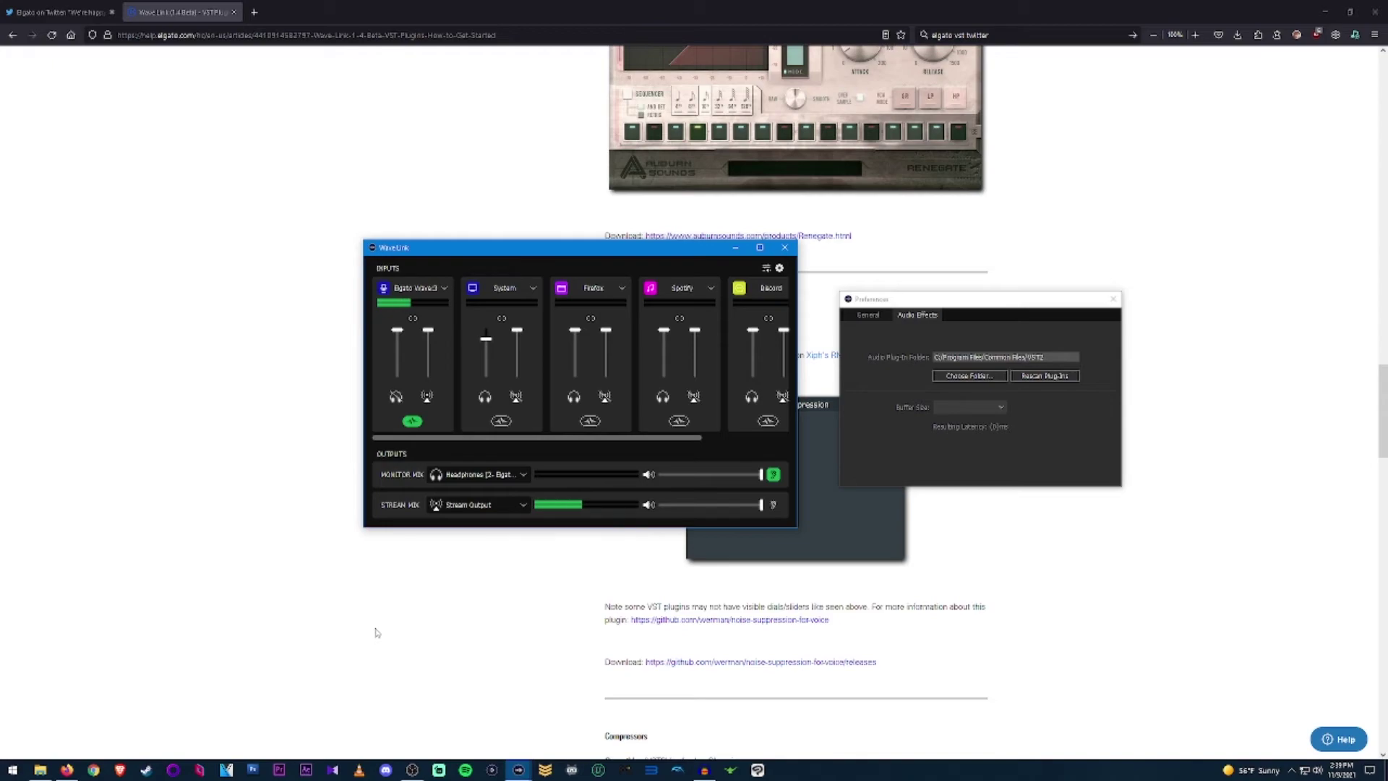
left_click(704, 769)
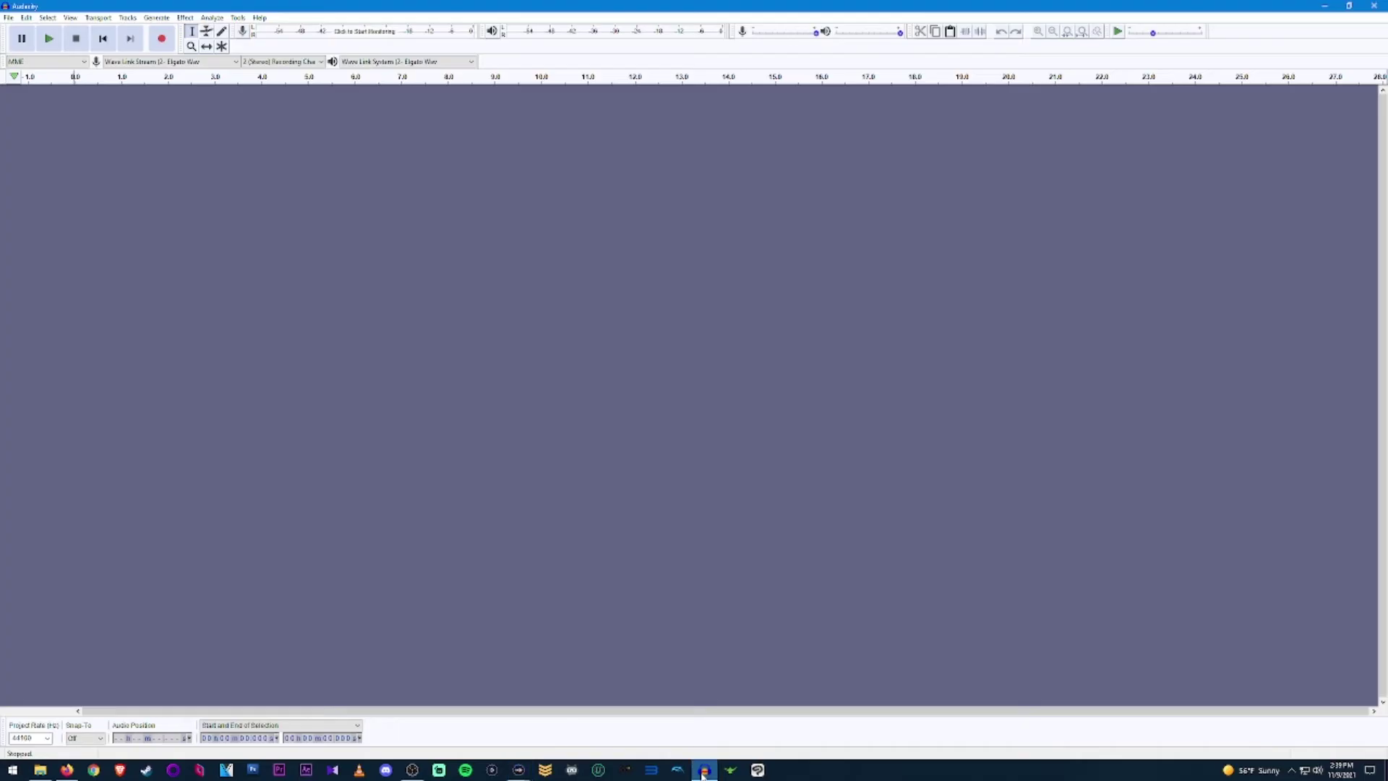
left_click(1348, 6)
left_click_drag(610, 193, 976, 234)
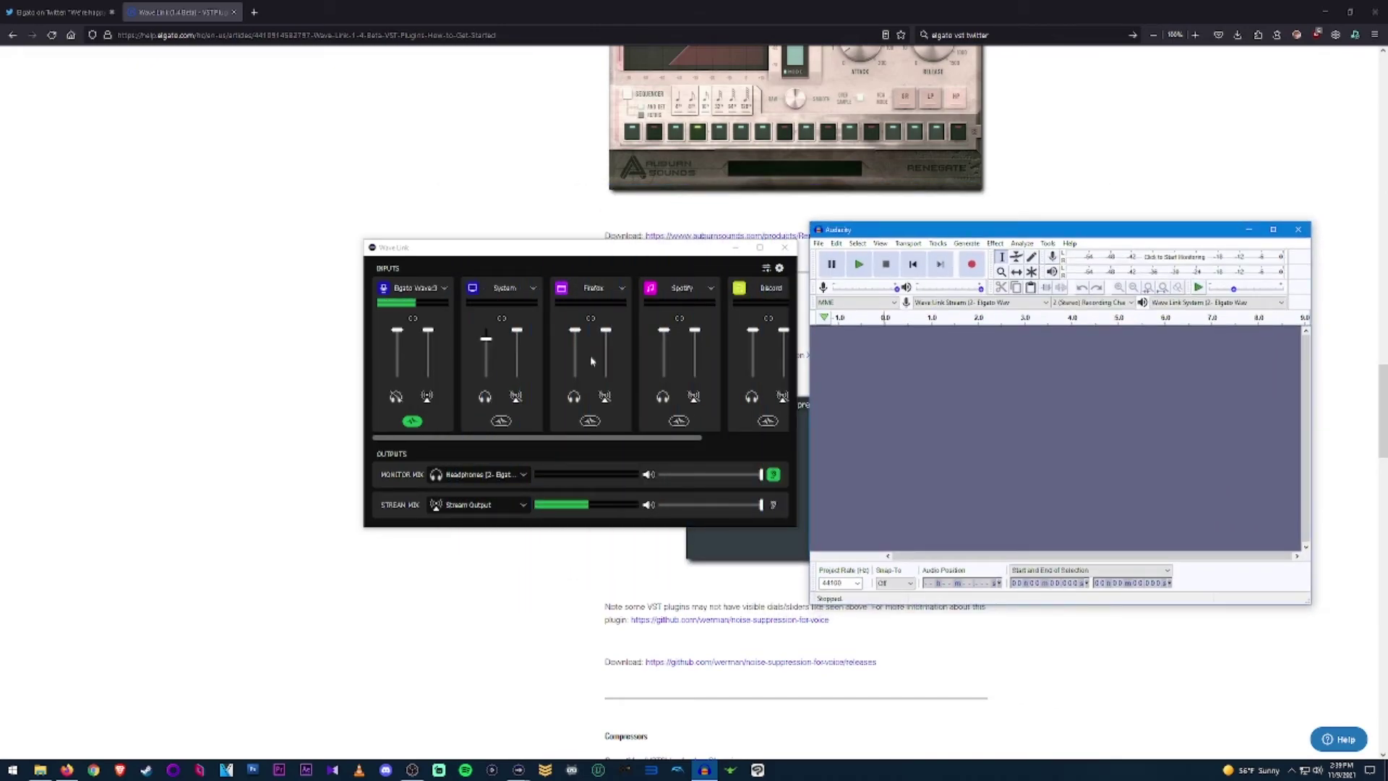
left_click(412, 422)
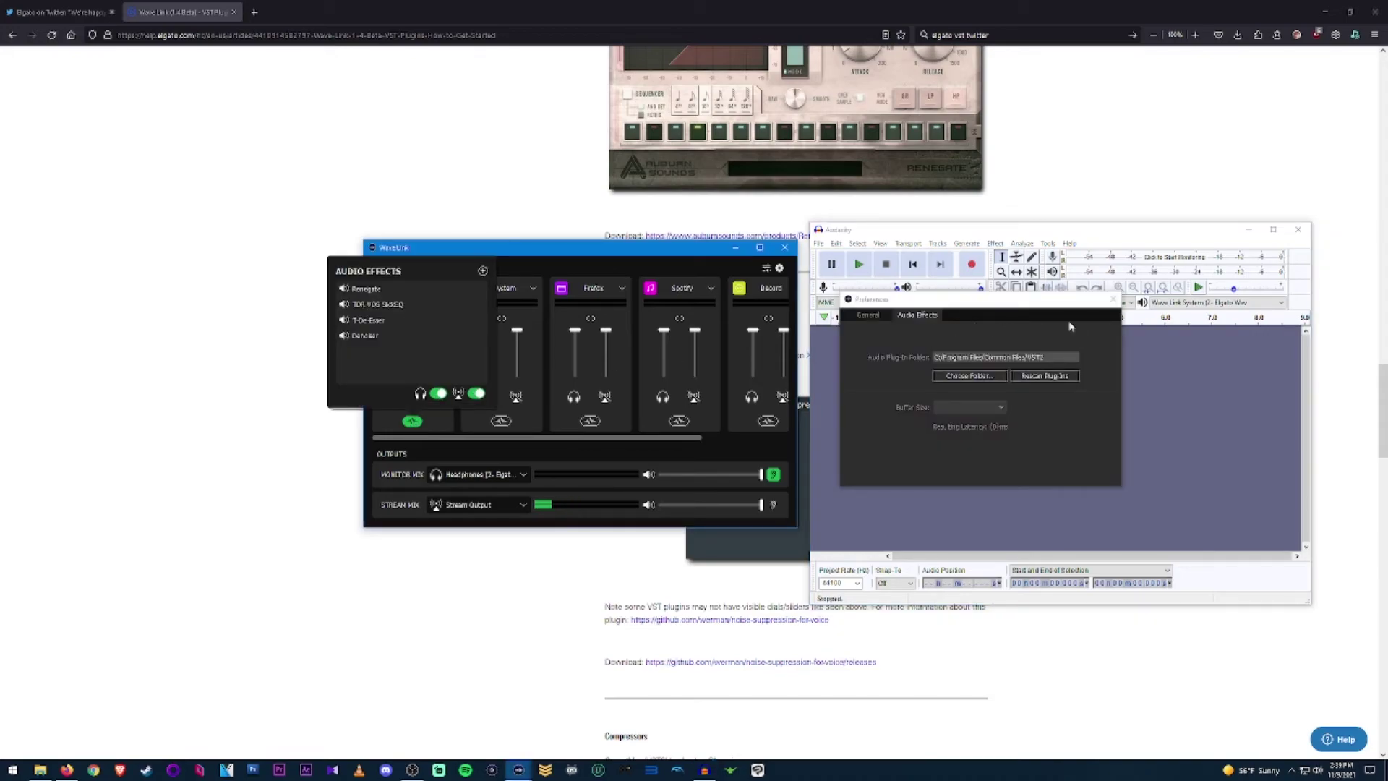
left_click(1113, 299)
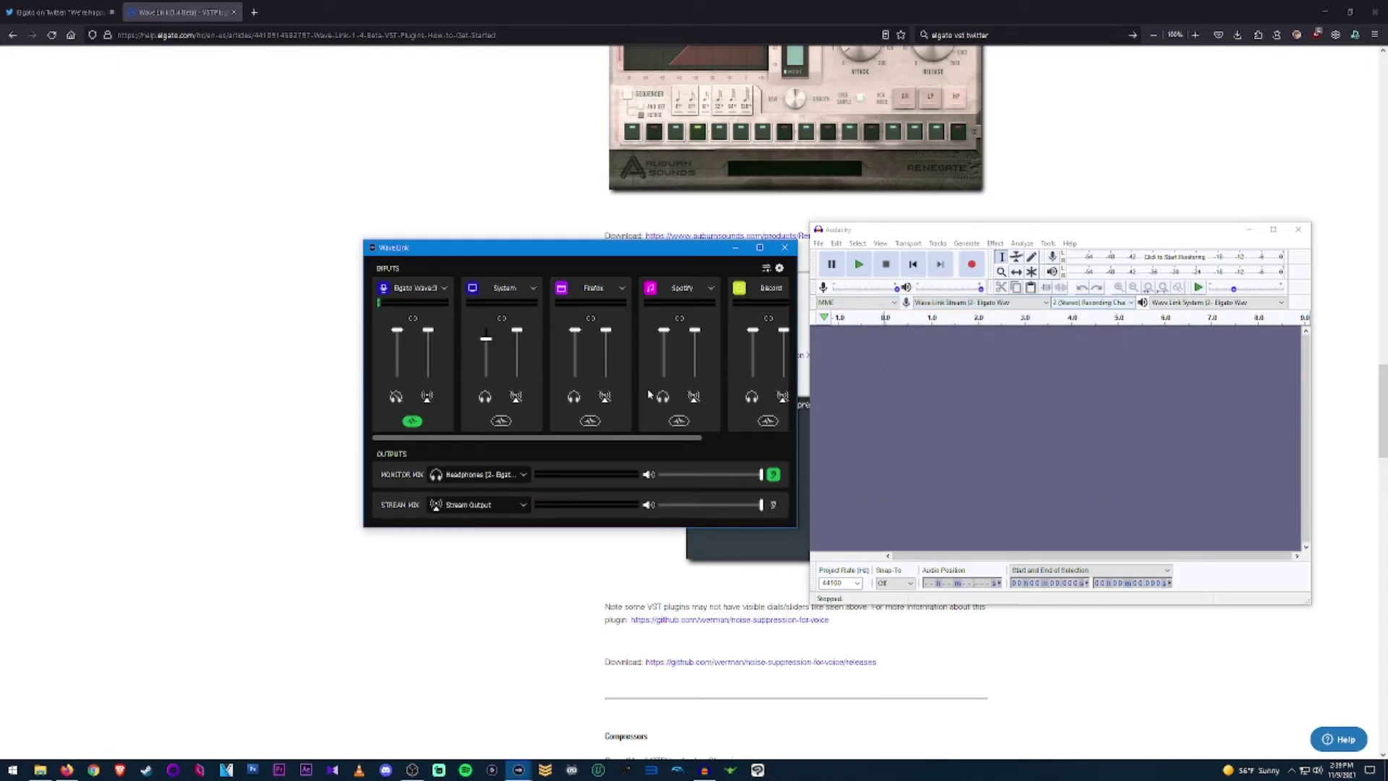
Disable the Renegate, TDR VOS SlickEQ, T-De-Esser and Denoiser effects on the Elgato Wave:3 input.
left_click(412, 421)
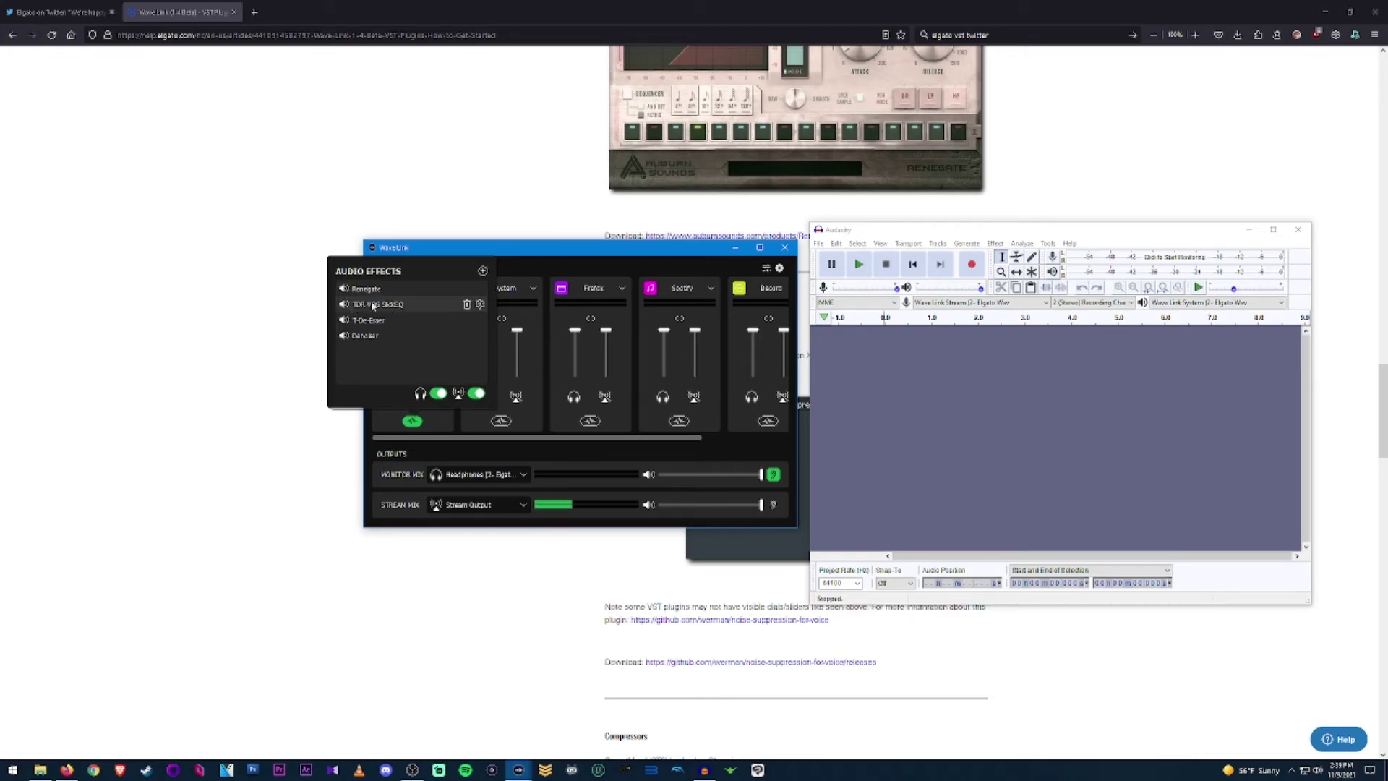
left_click(344, 303)
left_click(344, 288)
left_click(344, 320)
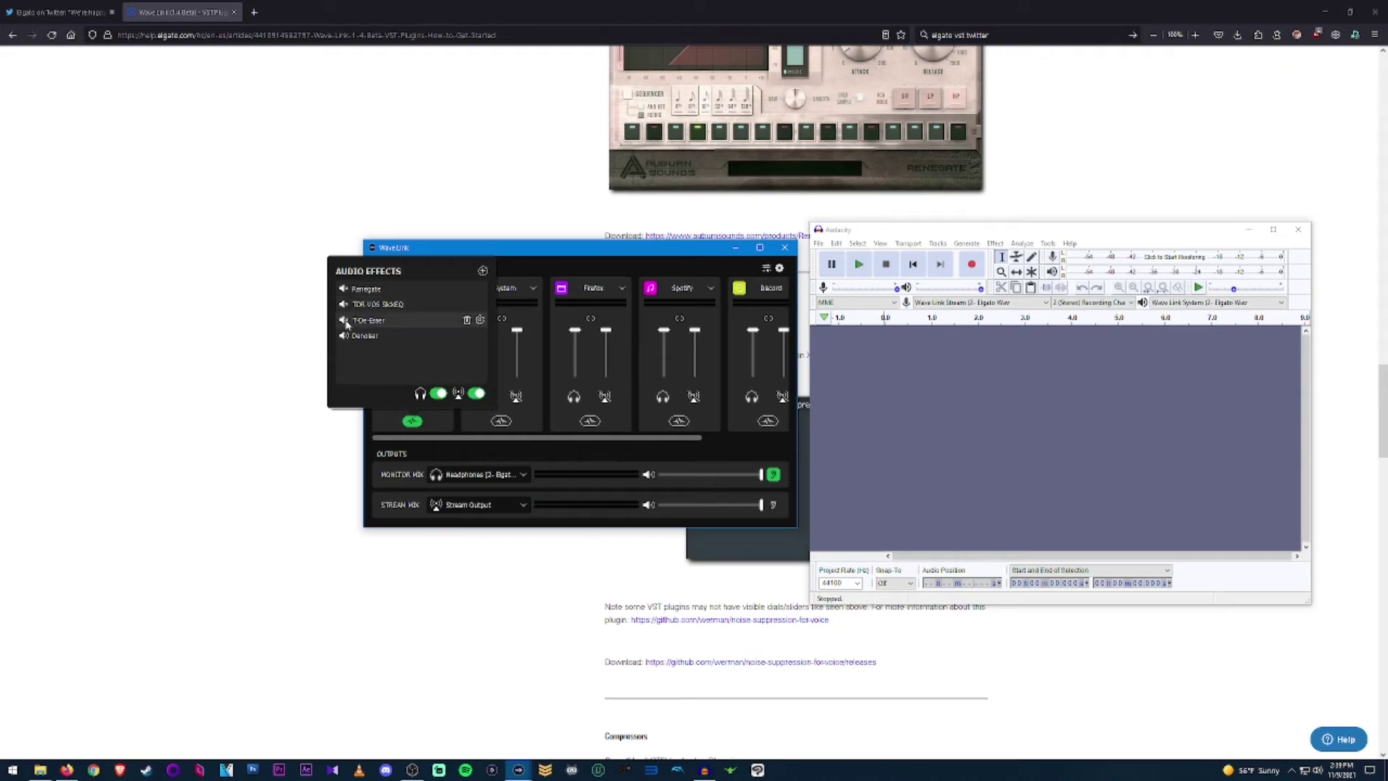
left_click(344, 335)
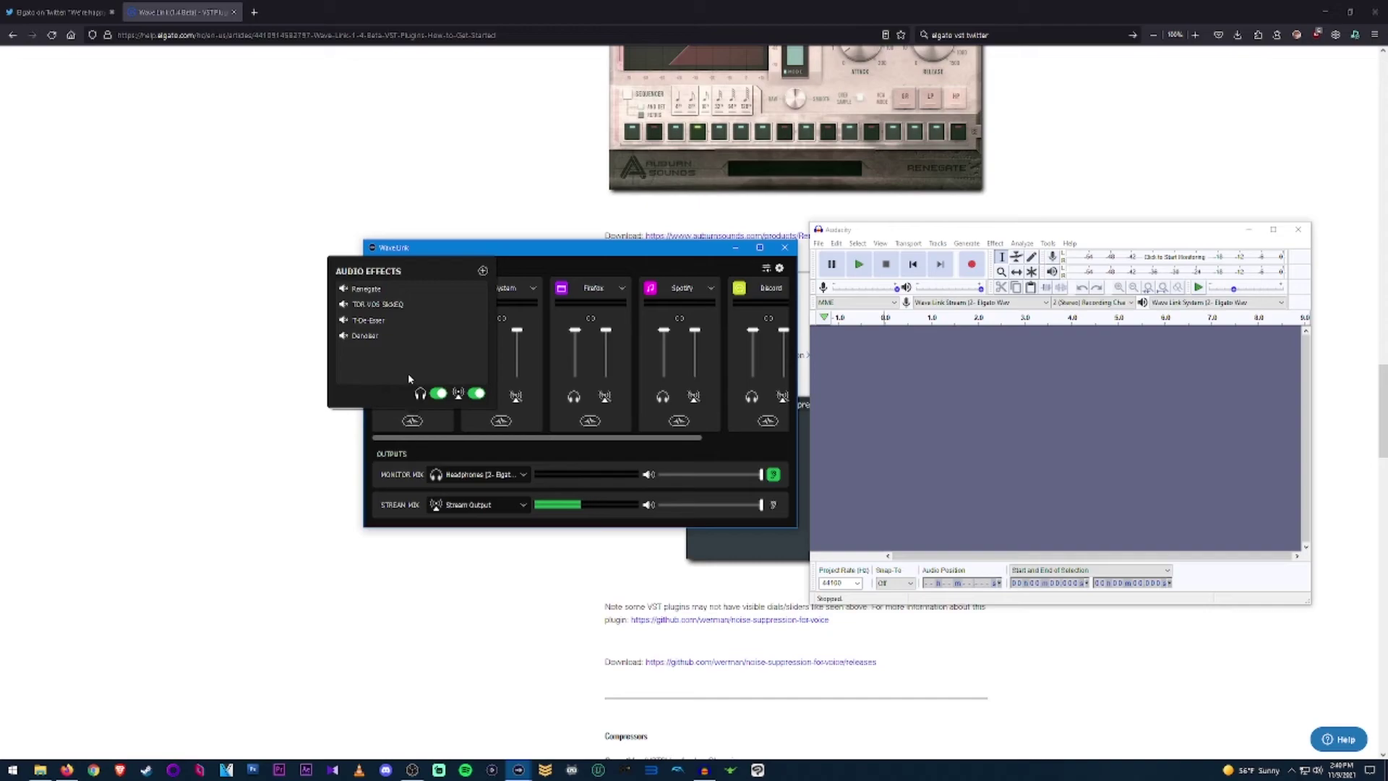
Re-enable all four audio effects on the Elgato Wave:3 input and close its effects list.
left_click(343, 336)
left_click(344, 320)
left_click(344, 303)
left_click(343, 288)
key("Escape")
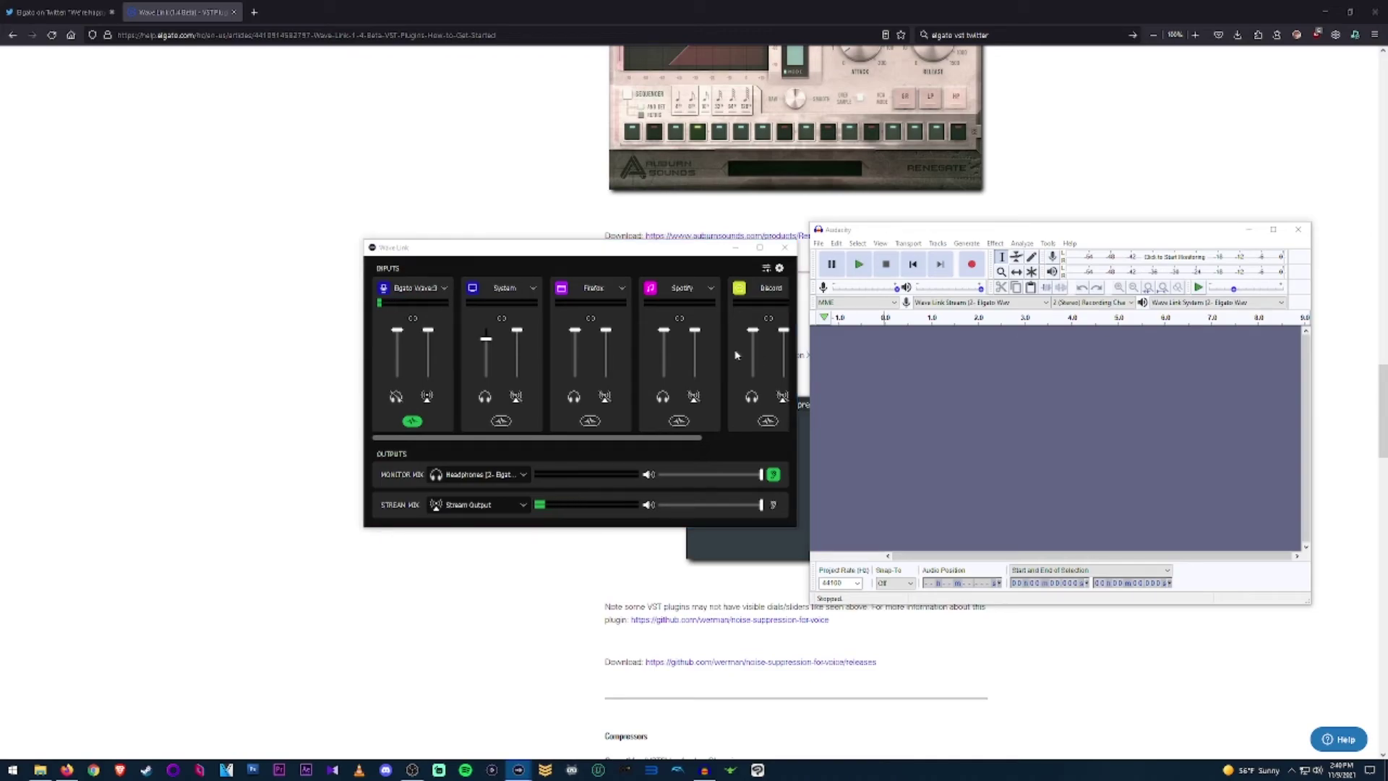
View the Renegate plugin's settings from the Elgato Wave:3 input's audio effects list and close its window.
key("alt+Tab")
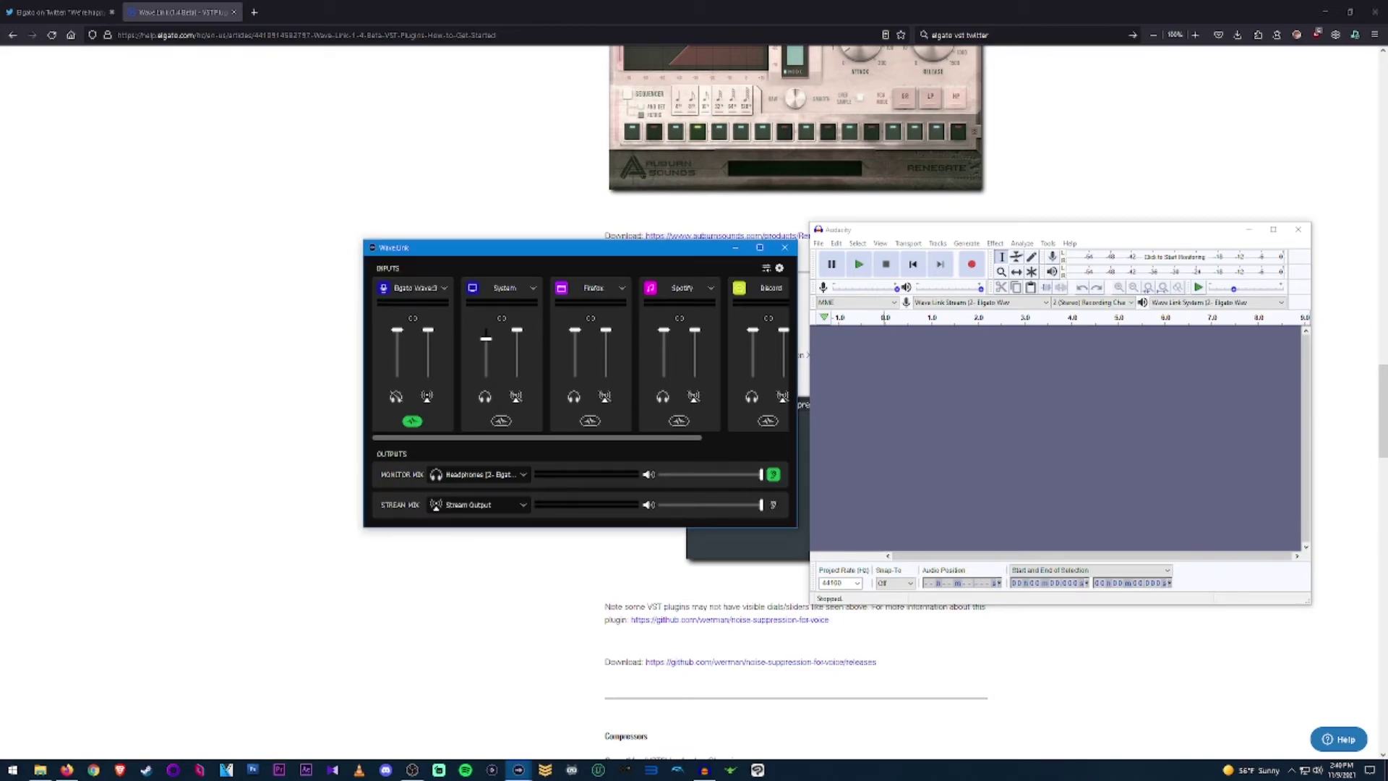
left_click(412, 421)
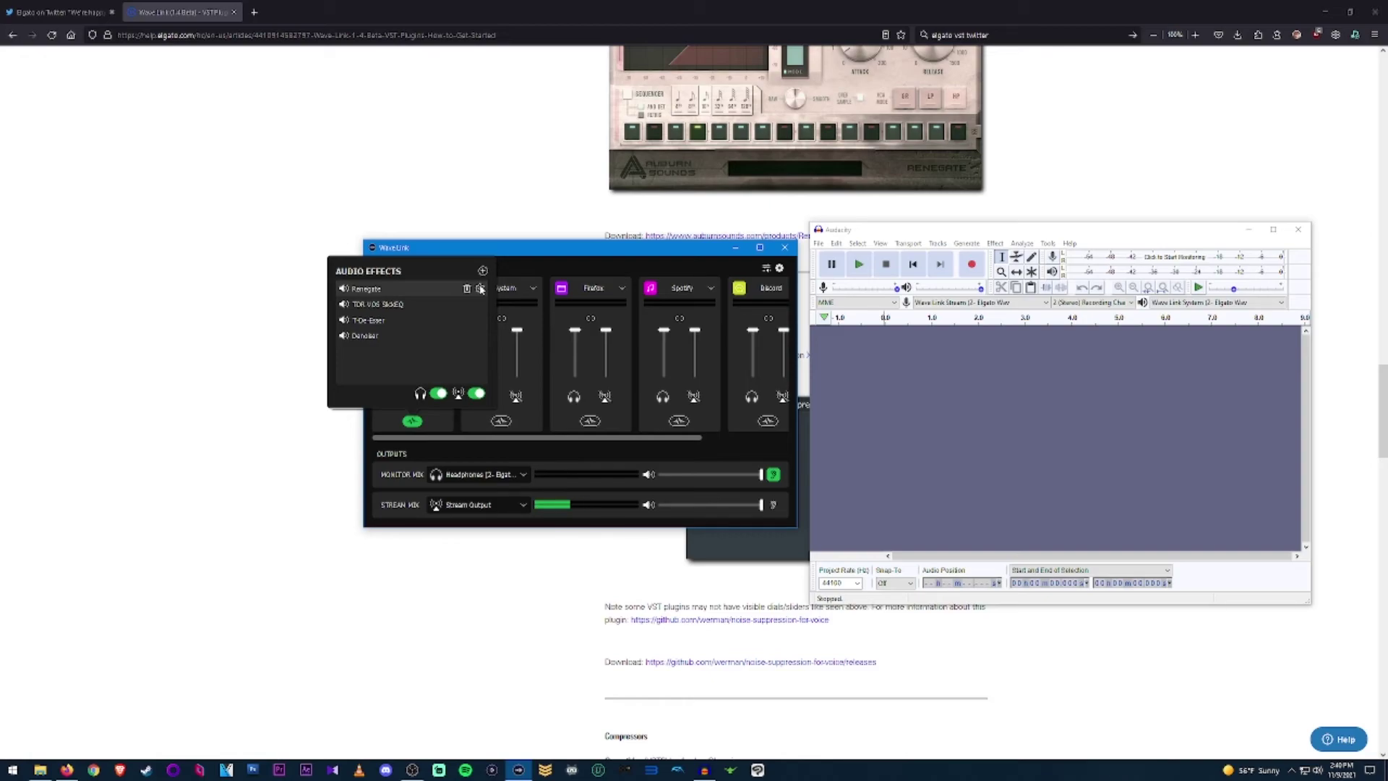
left_click(480, 288)
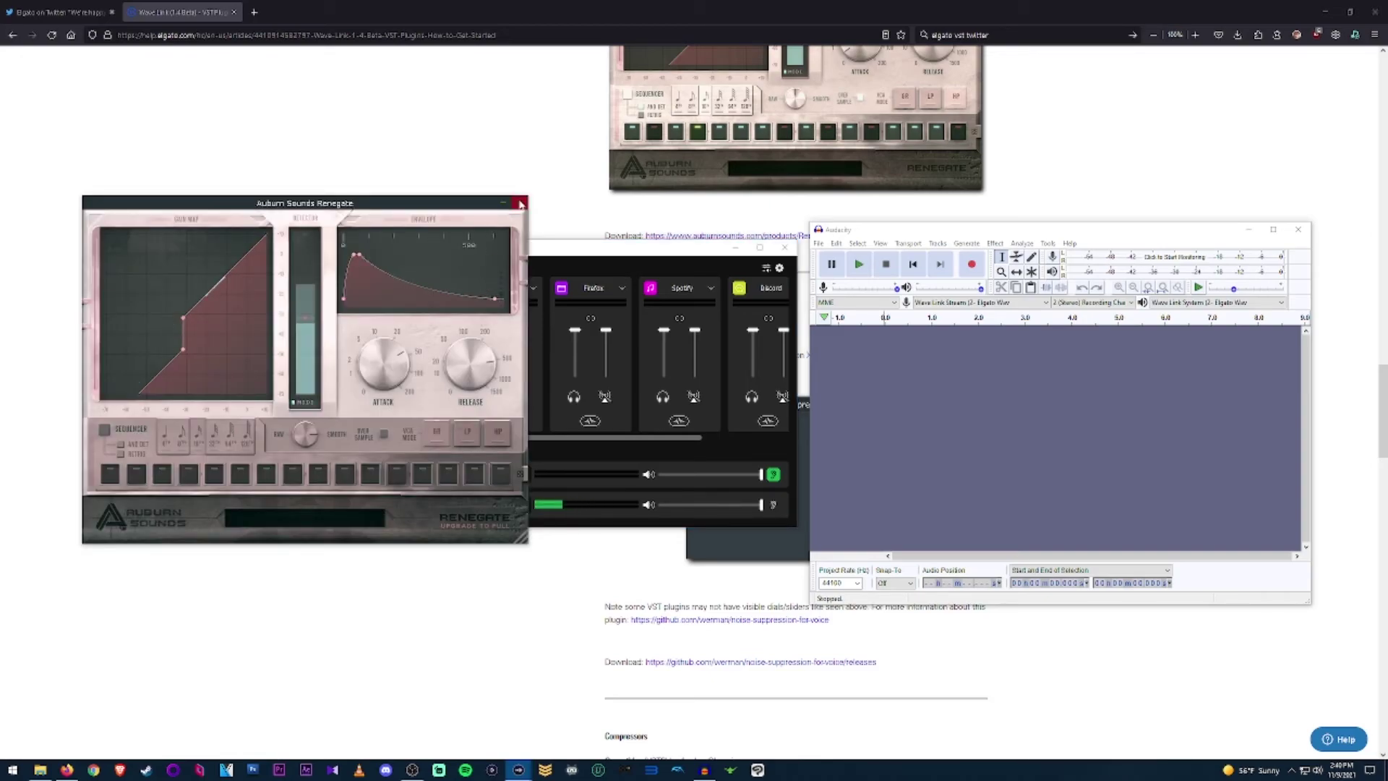
left_click(520, 204)
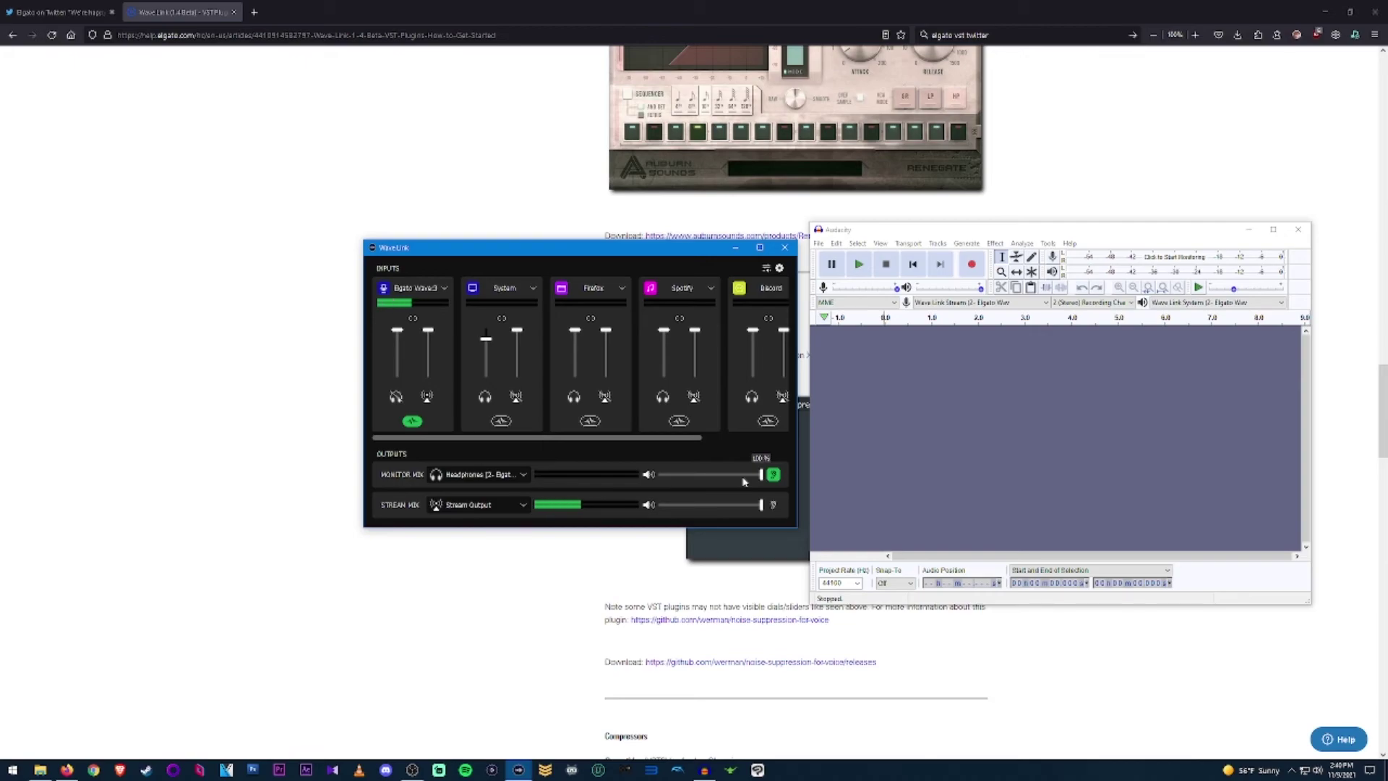
Switch to a full-screen Audacity window and bring the Wave Link mixer in front of it.
left_click(965, 232)
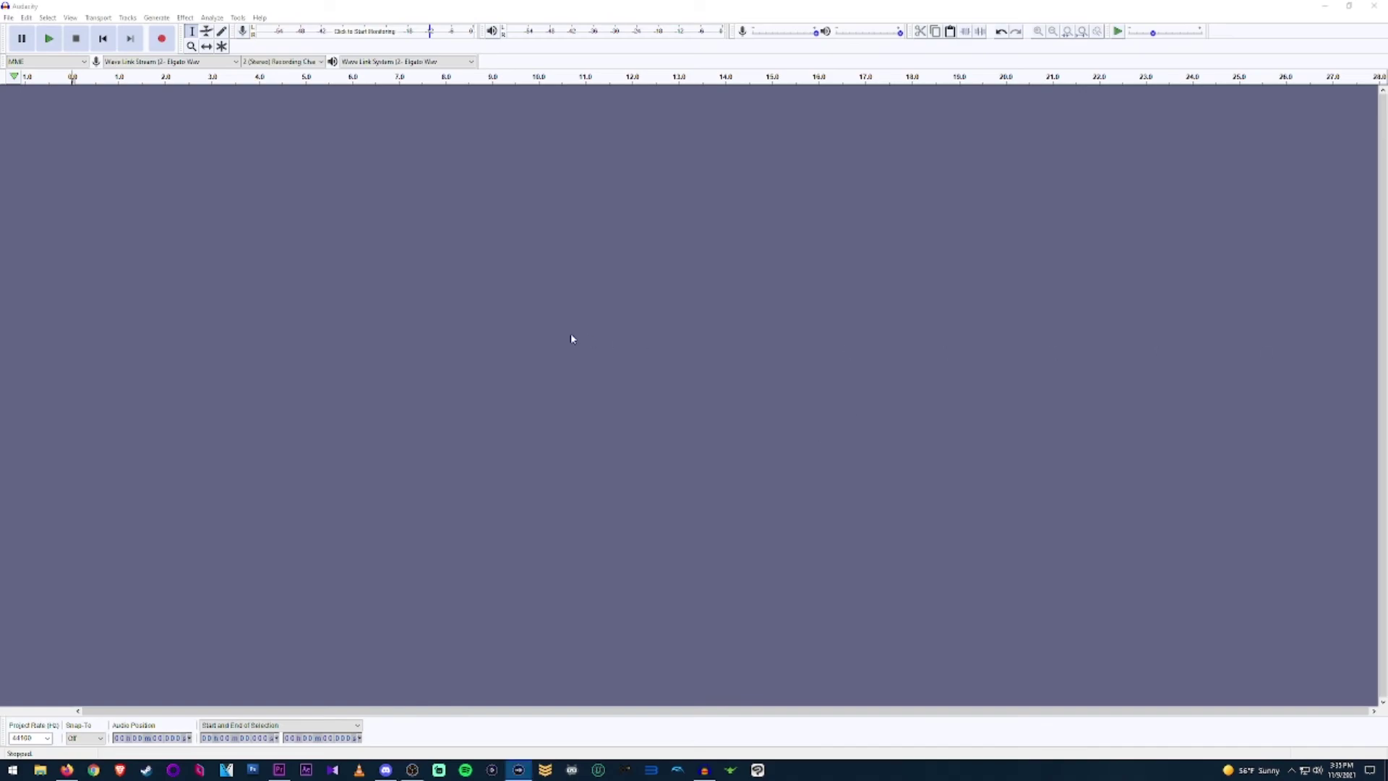
left_click(518, 769)
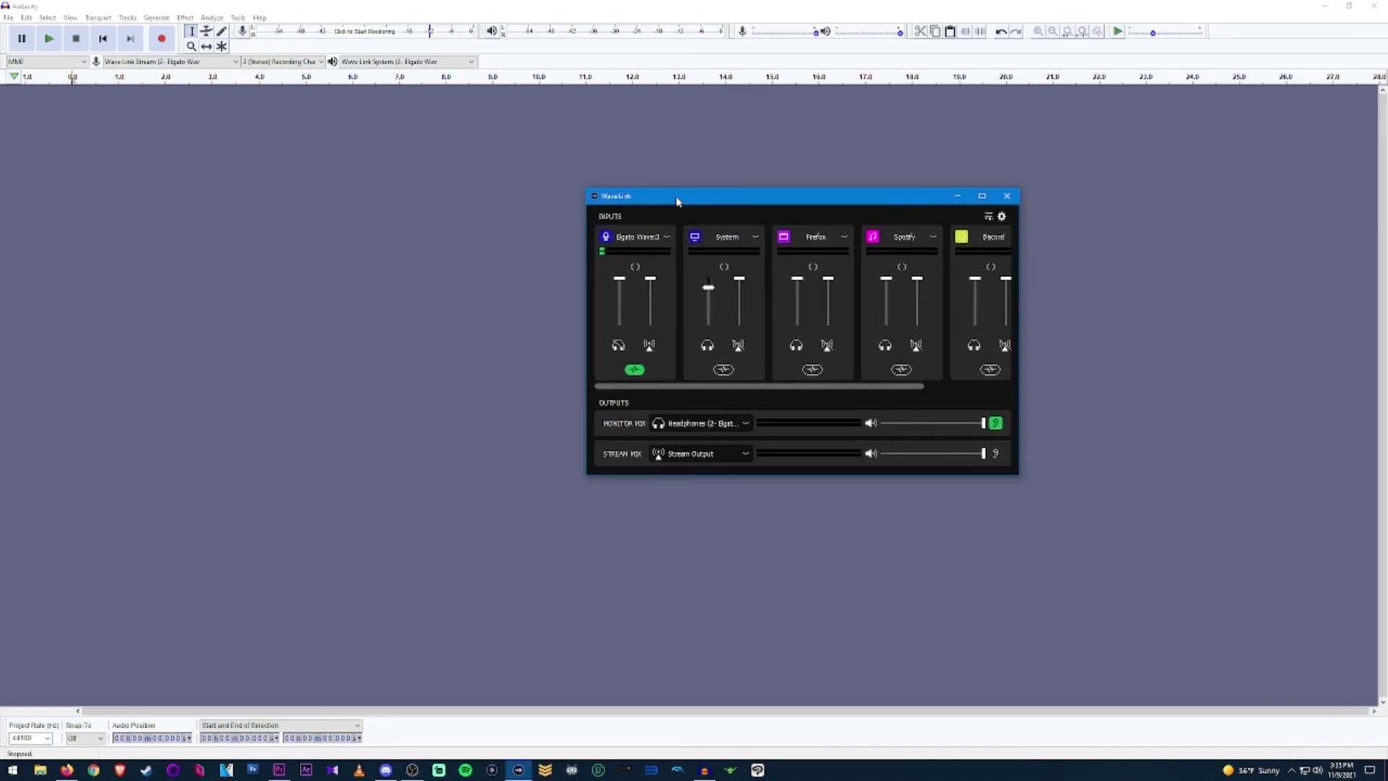
Record about 10 seconds of microphone audio in Audacity with the Wave Link effects enabled, and stop the recording.
left_click(170, 45)
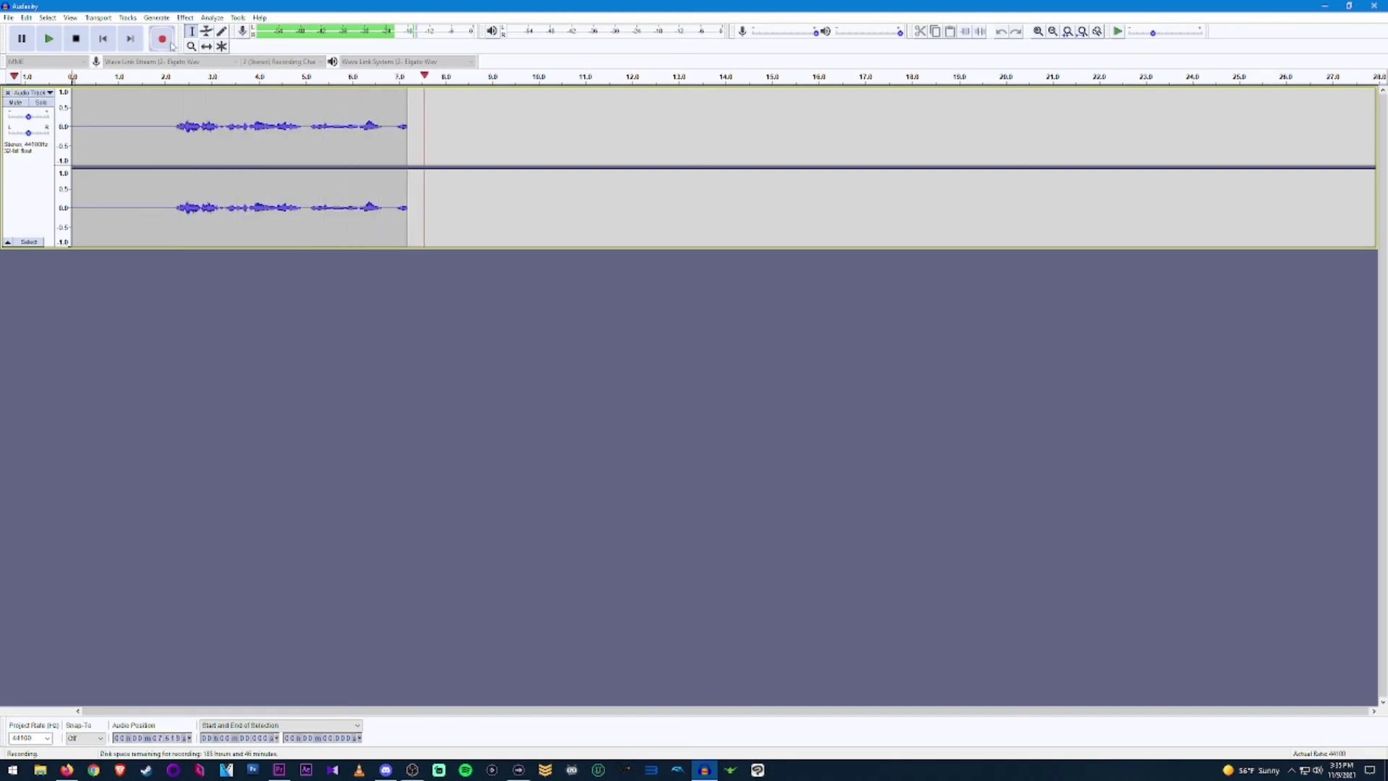
left_click(76, 38)
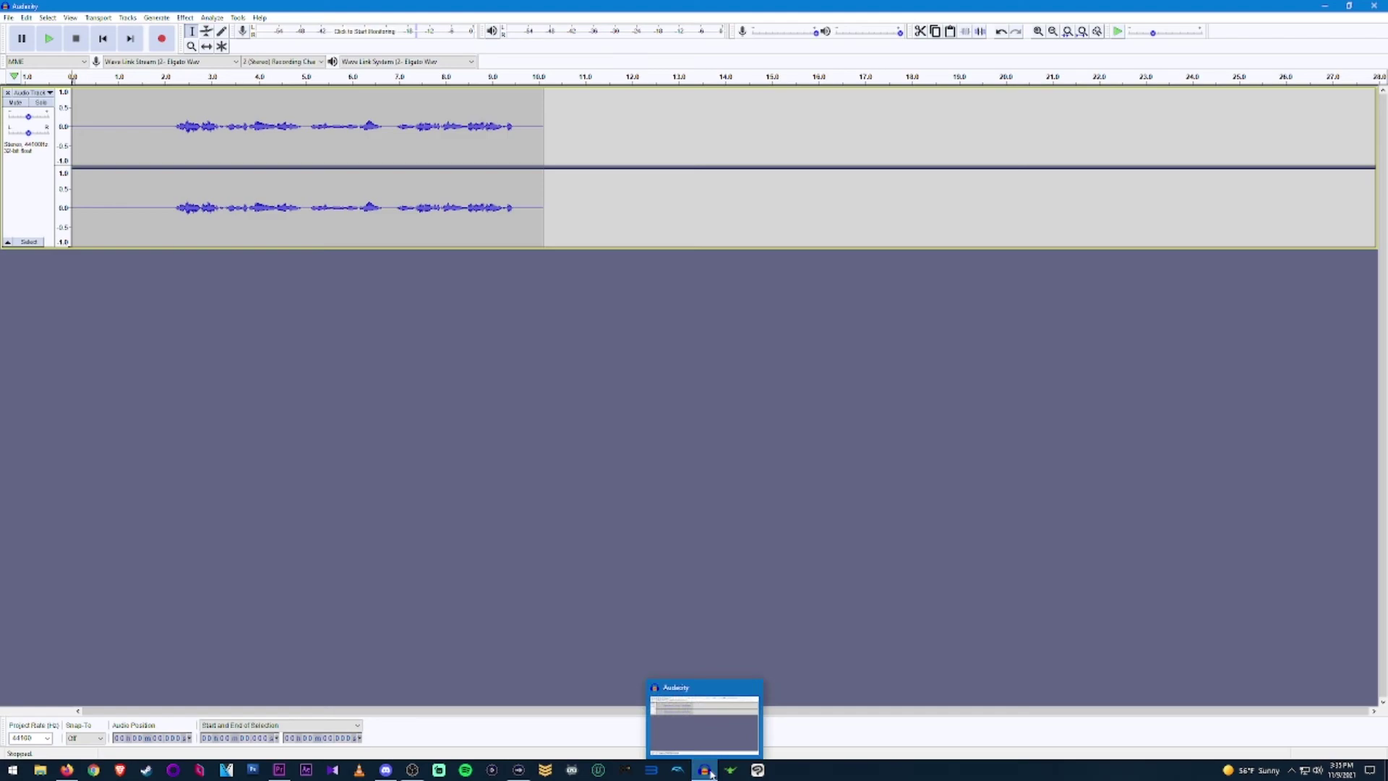
Switch to Wave Link and disable the Renegate, TDR VOS SlickEQ, T-De-Esser and Denoiser effects on the Elgato Wave:3 input.
mouse_move(512, 776)
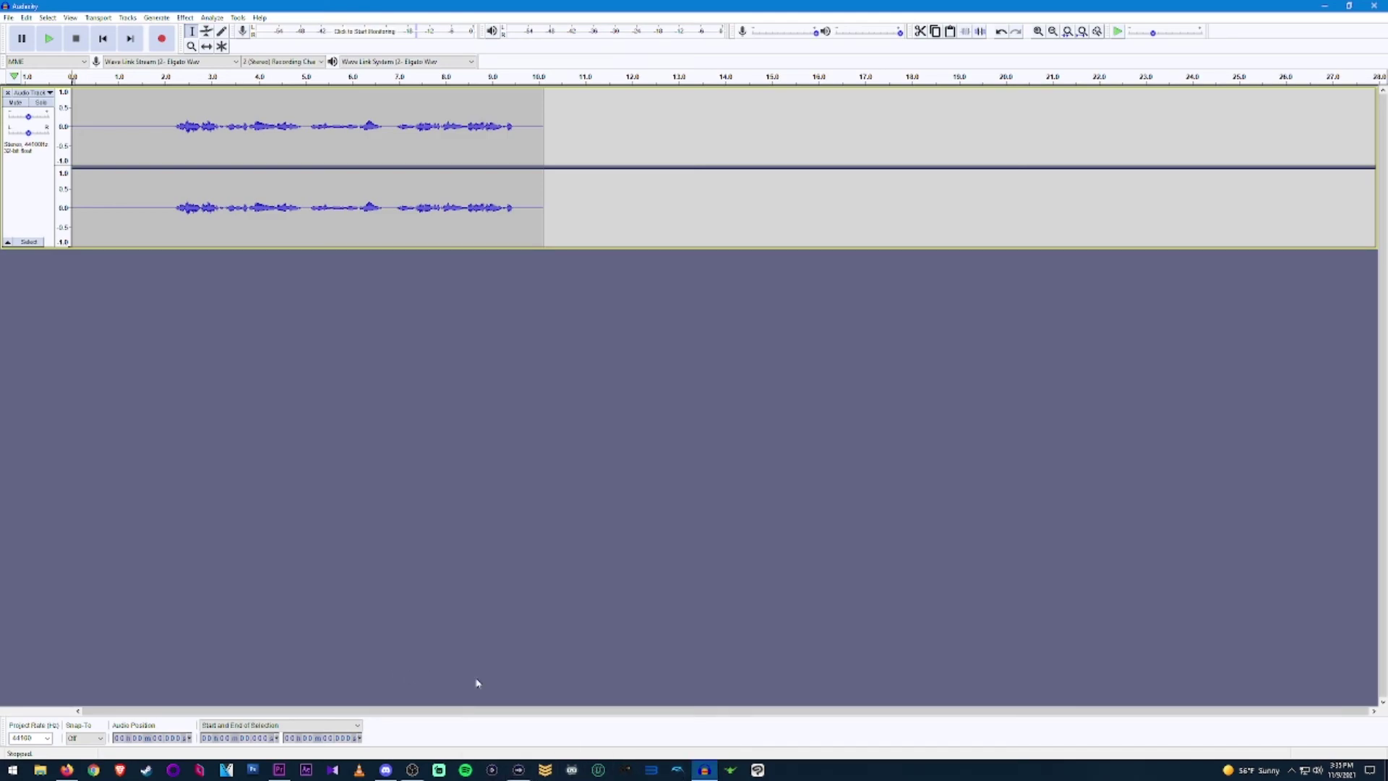
left_click(518, 770)
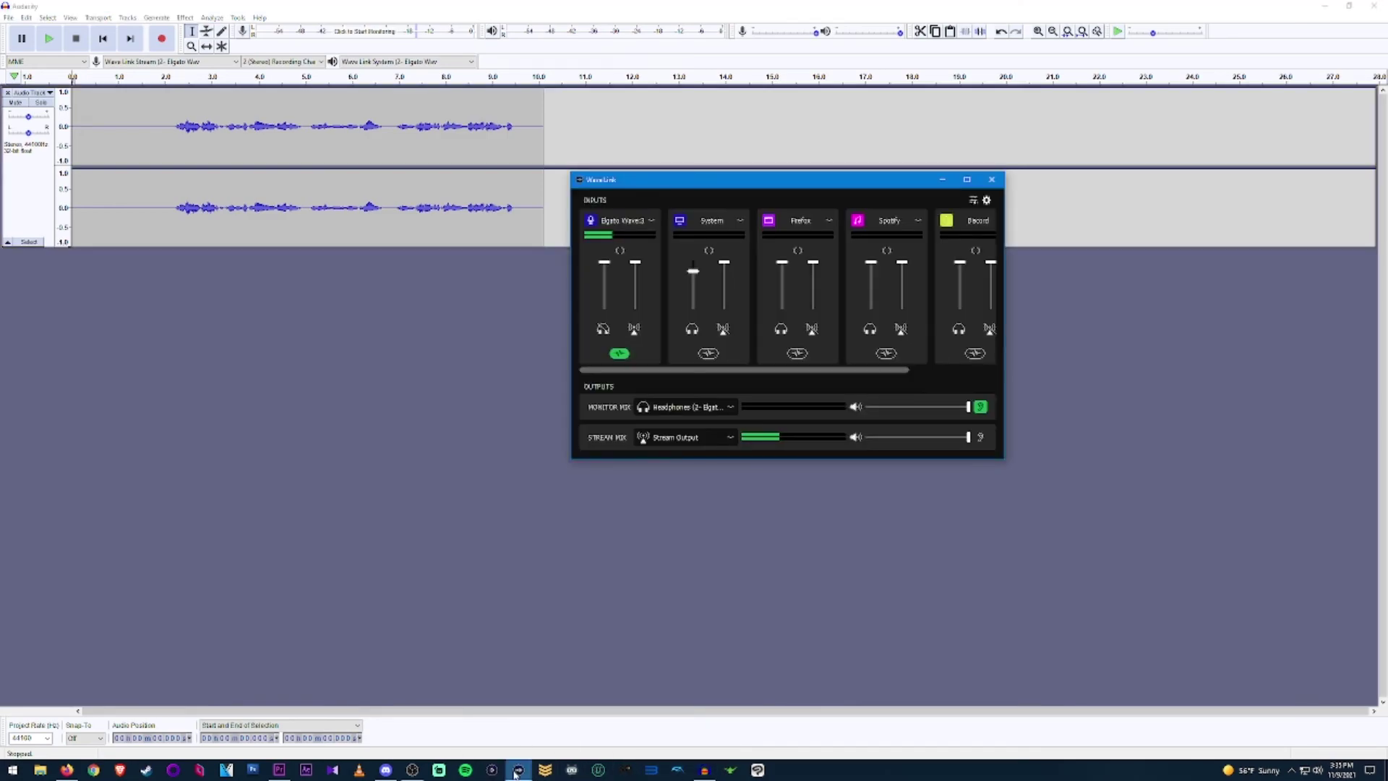
left_click(620, 353)
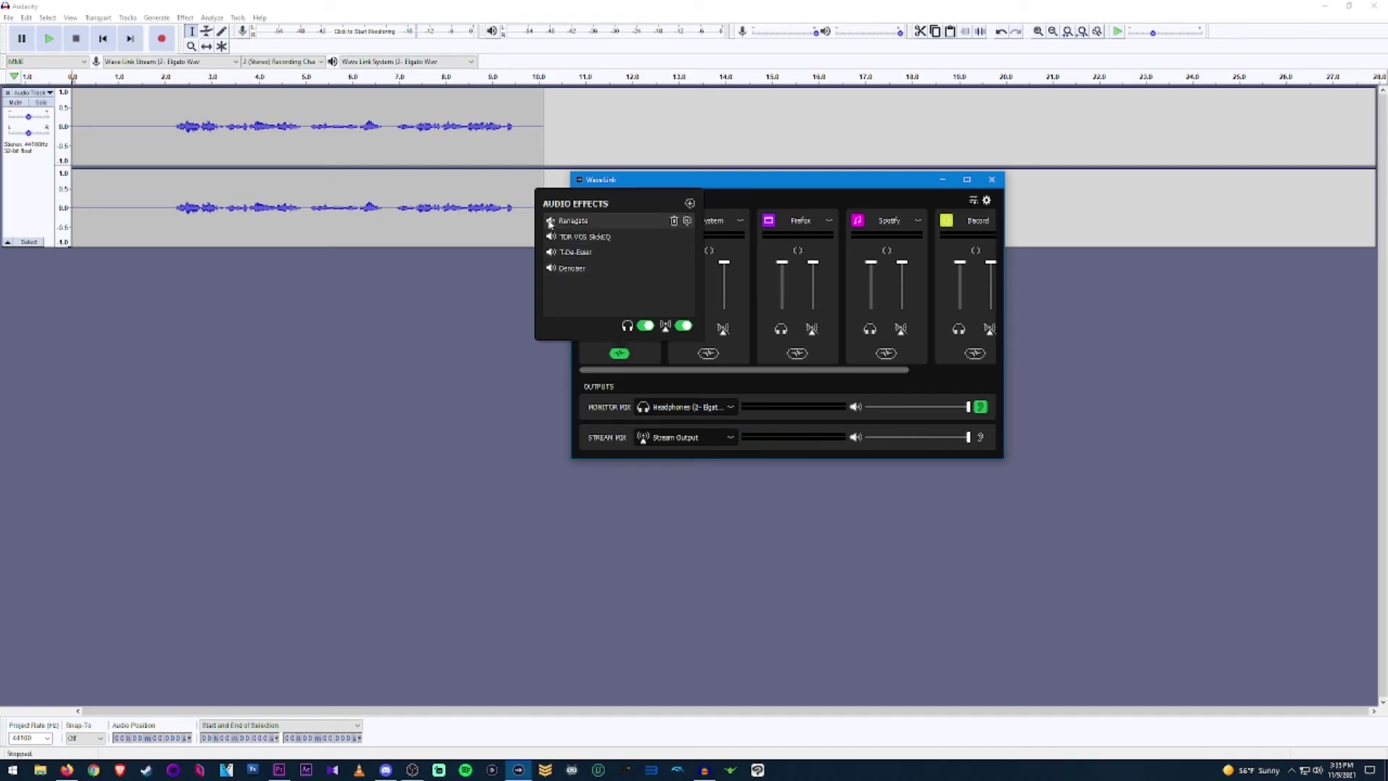
left_click(550, 251)
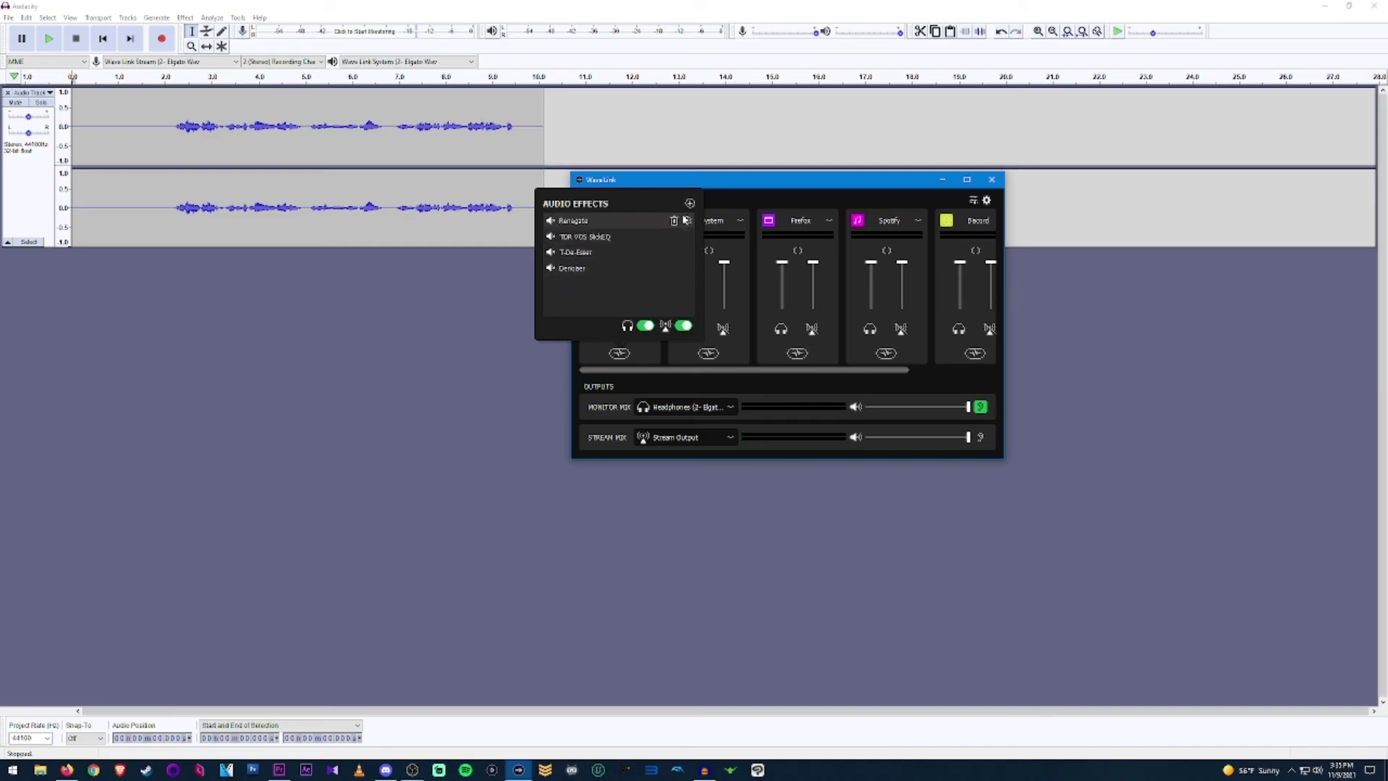
Switch to Audacity, record about 15 more seconds on the same track without effects, and play the track back from the start.
left_click(521, 6)
left_click(162, 39)
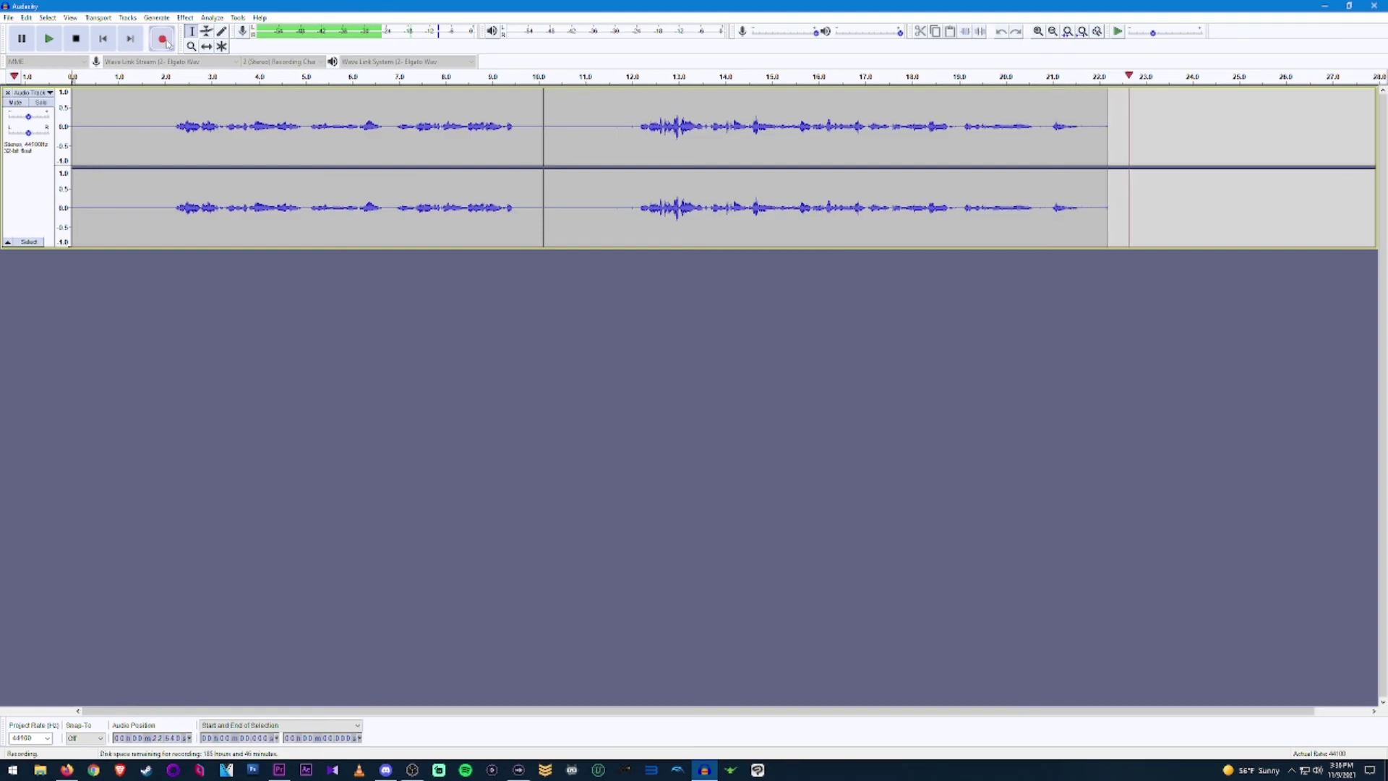
left_click(79, 41)
left_click(48, 40)
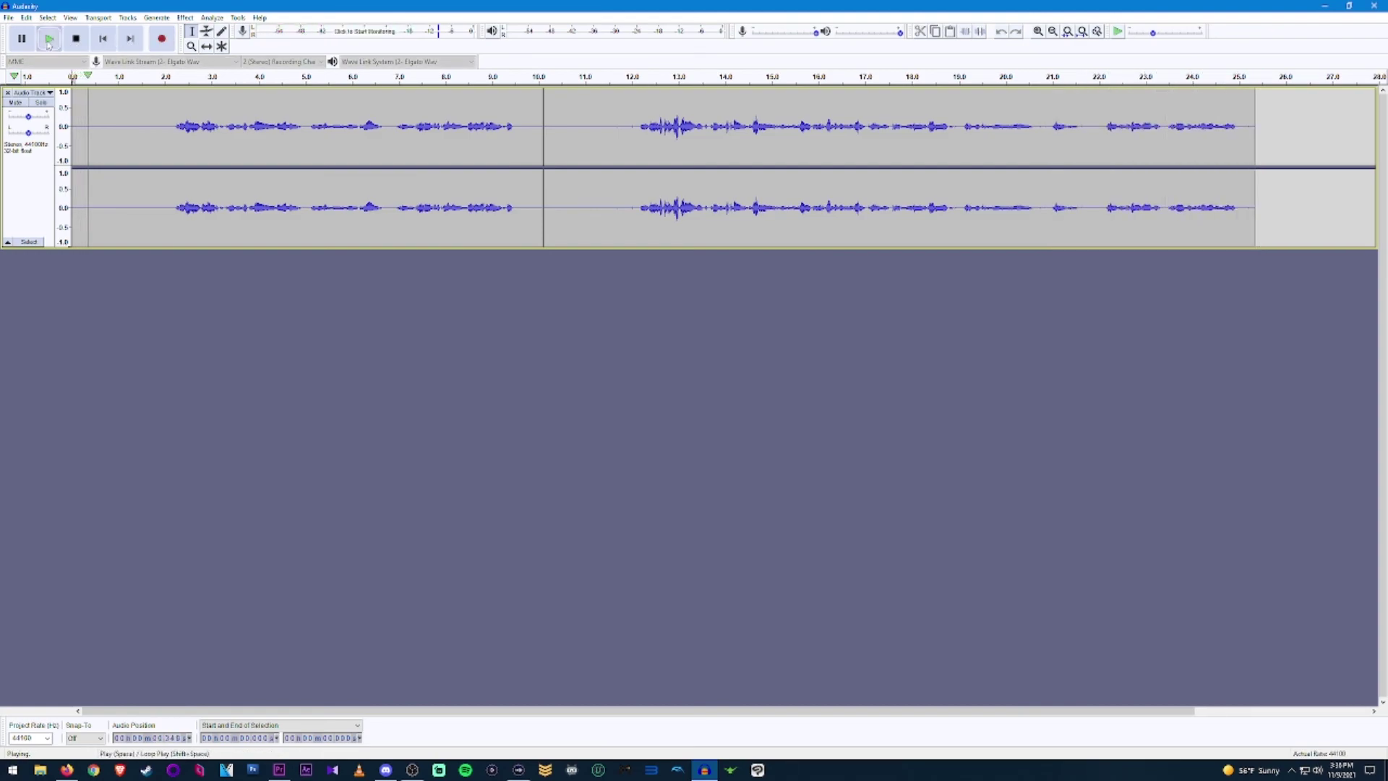